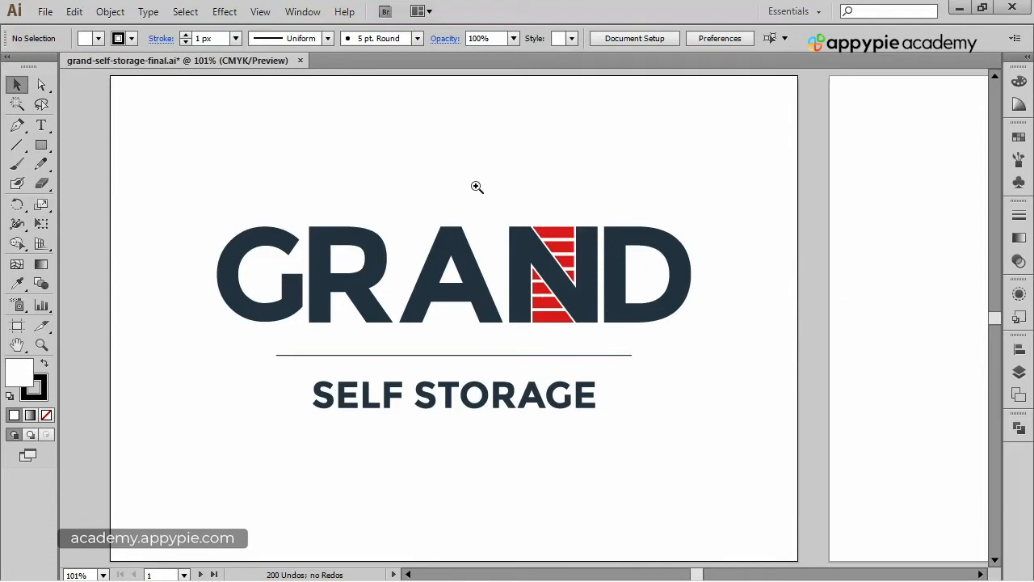
# Zoom in to examine the striped N of the finished GRAND logo, then fit the artboard back in the window.
pyautogui.moveTo(491, 189); pyautogui.dragTo(654, 351)
pyautogui.scroll(-1, 485, 202)
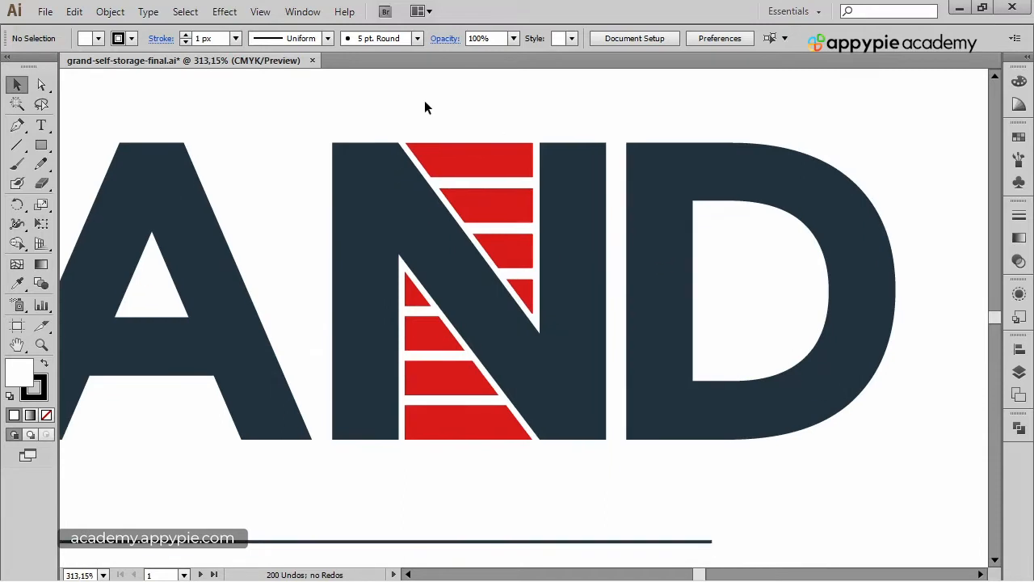
pyautogui.moveTo(401, 110); pyautogui.dragTo(448, 112)
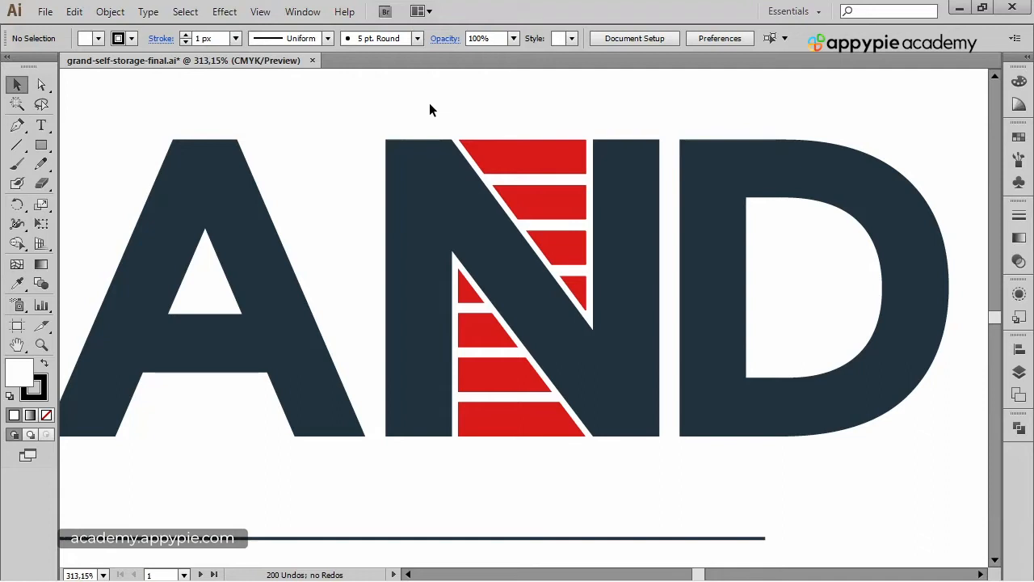
pyautogui.moveTo(429, 102); pyautogui.dragTo(433, 113)
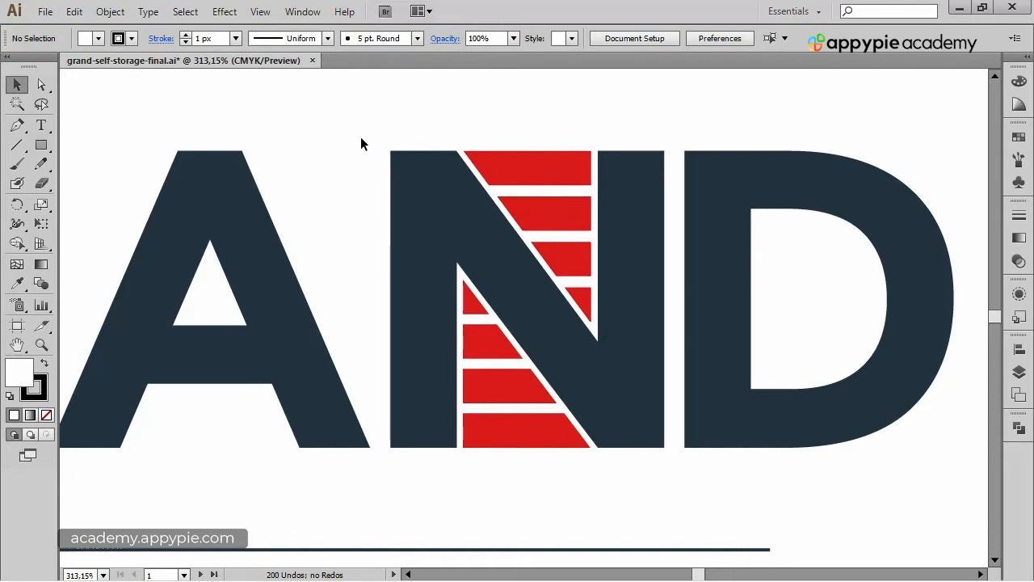
pyautogui.hotkey('ctrl', '0')
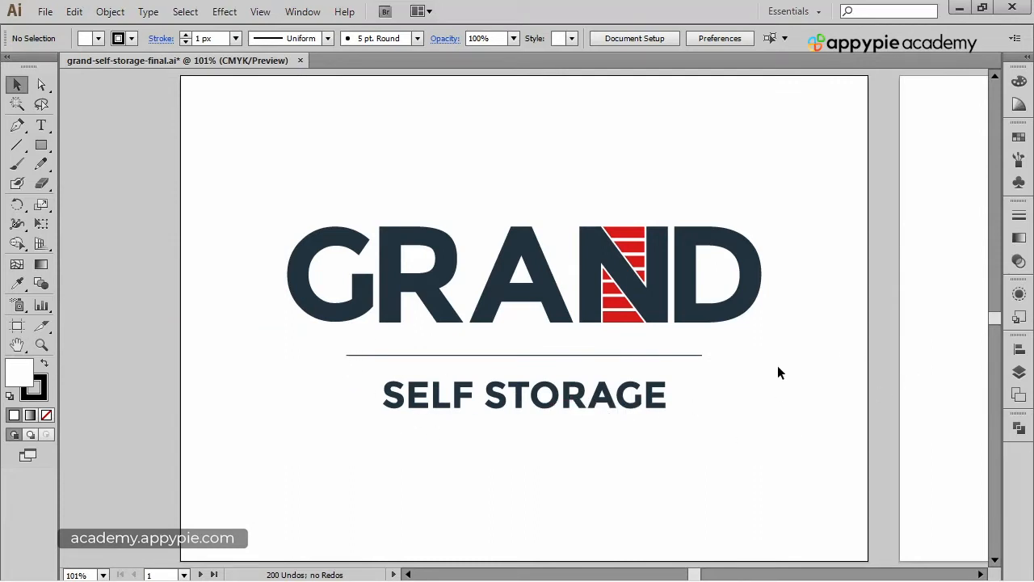
# Review the blank second artboard and the document's Redesign and Design layers.
pyautogui.moveTo(890, 310); pyautogui.dragTo(251, 294)
pyautogui.moveTo(405, 273); pyautogui.dragTo(409, 271)
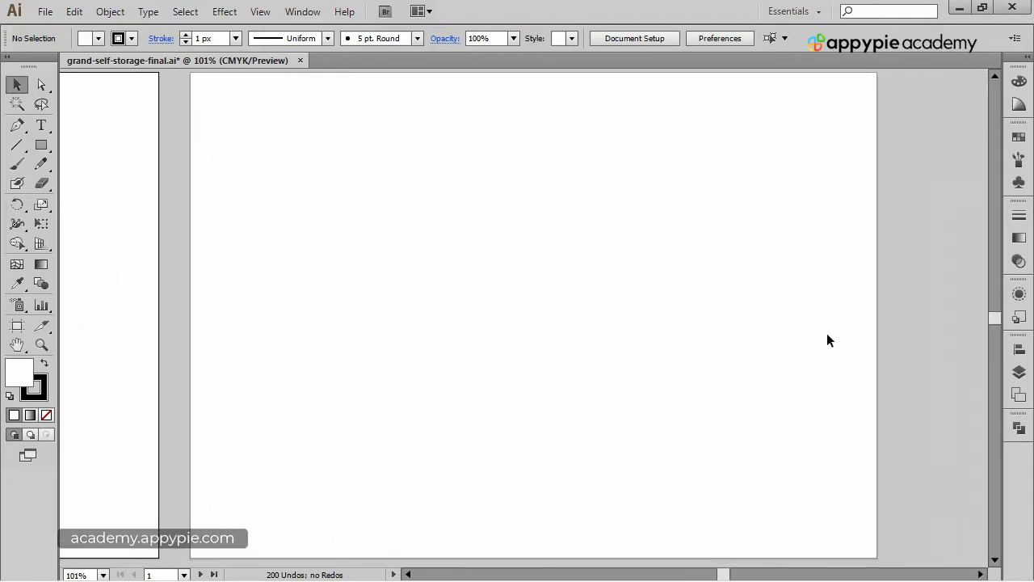
pyautogui.click(1019, 372)
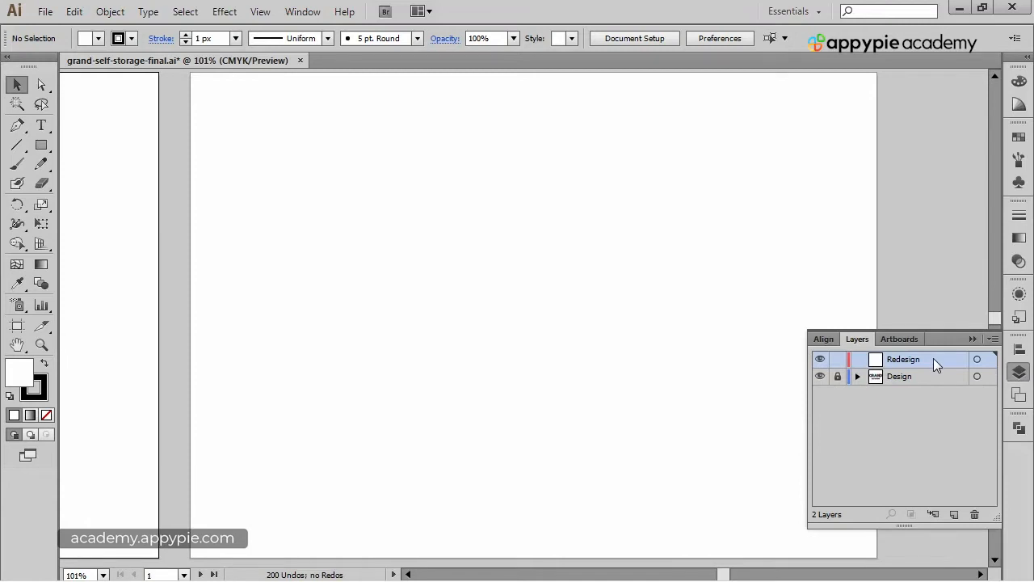
pyautogui.click(971, 339)
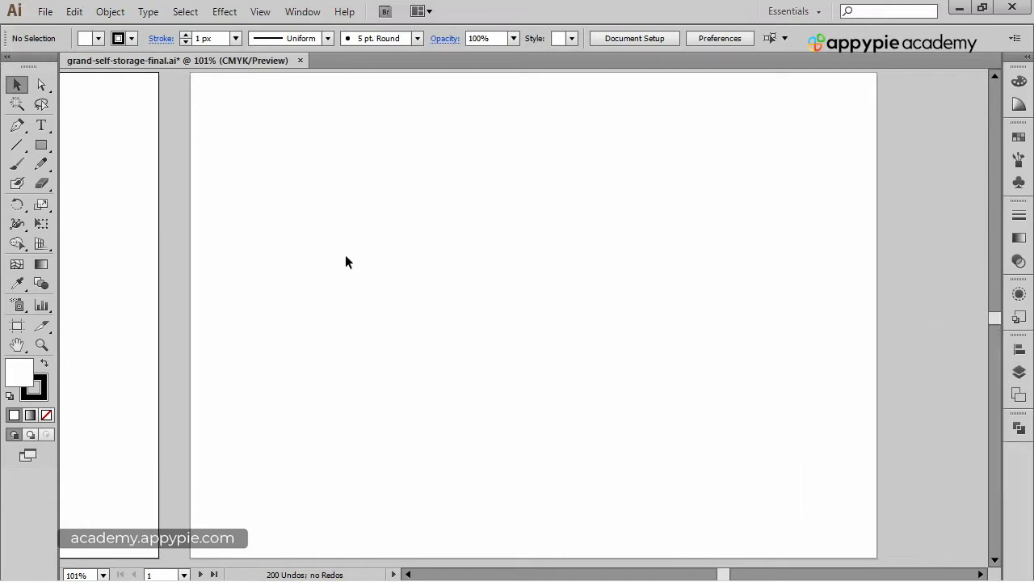
pyautogui.hscroll(-10, 312, 234)
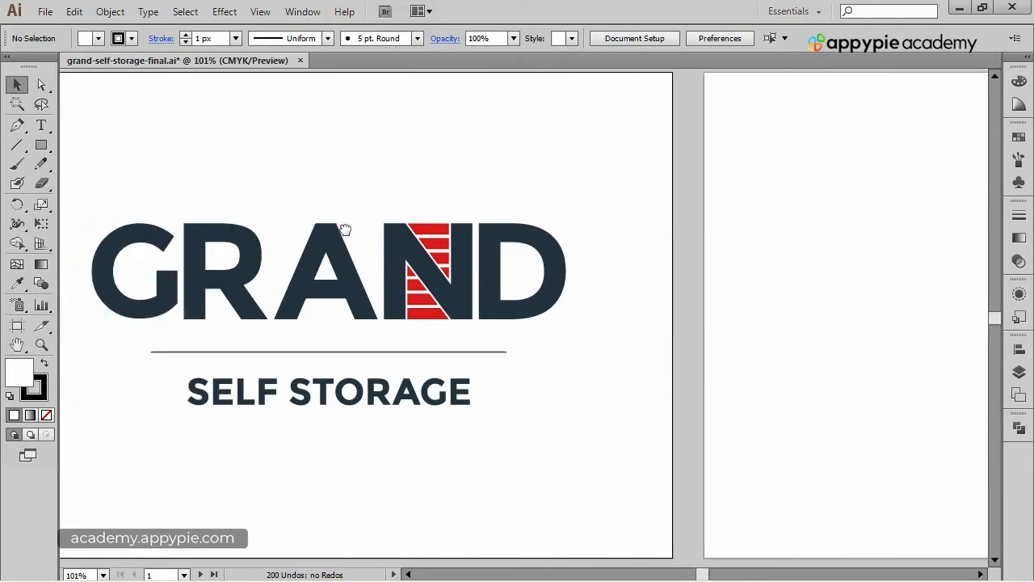
pyautogui.hscroll(10, 585, 268)
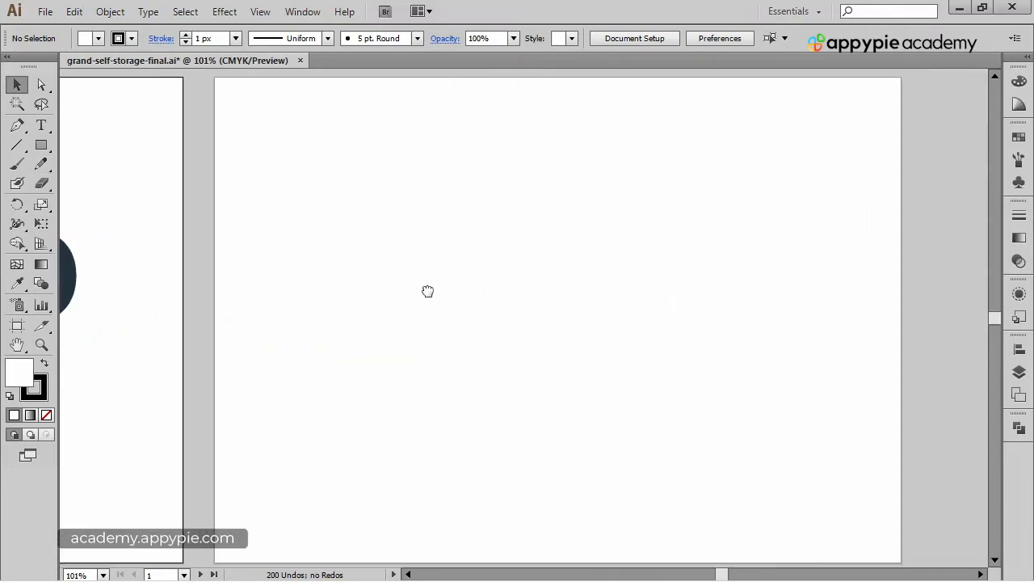
# Create point text reading GRAND on the blank second artboard.
pyautogui.click(41, 124)
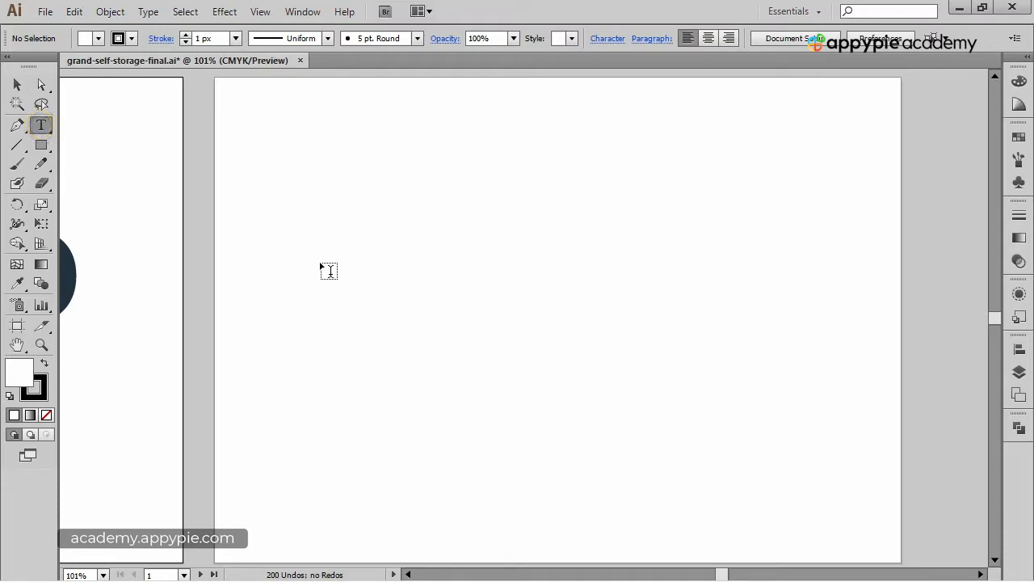
pyautogui.click(324, 268)
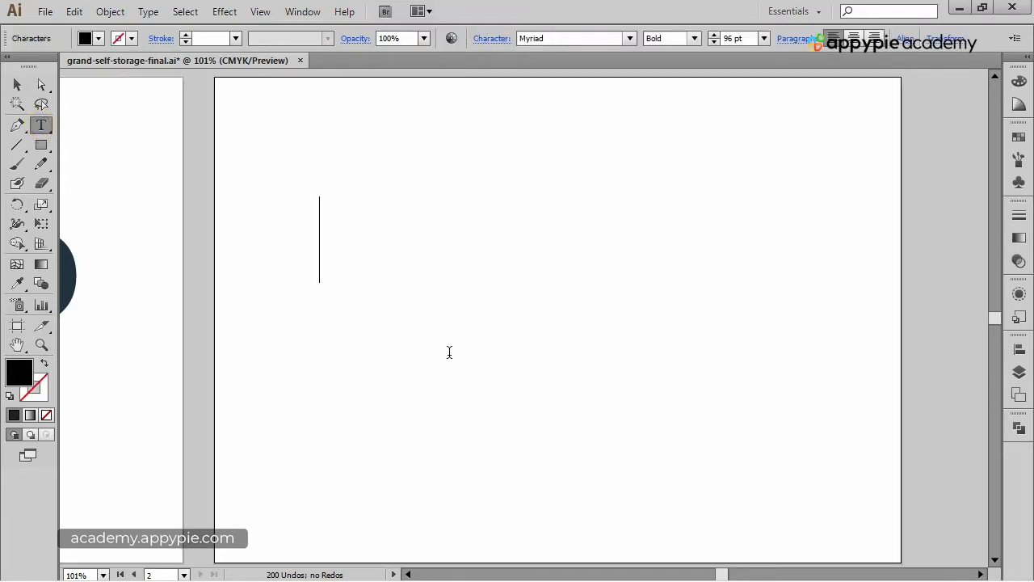
pyautogui.write('GRAND')
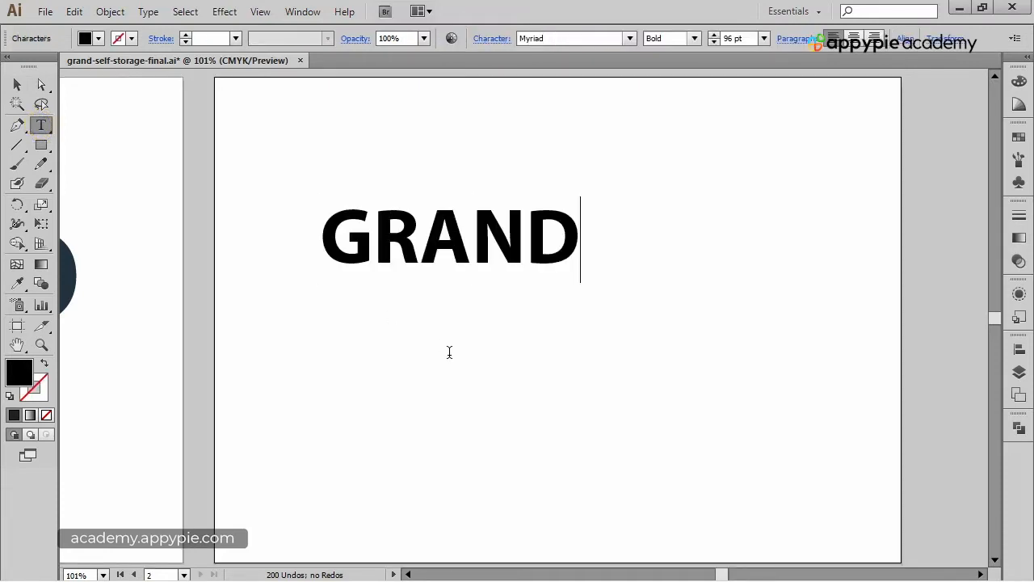
# Move the GRAND text toward the middle of the artboard.
pyautogui.click(16, 83)
pyautogui.moveTo(483, 258); pyautogui.dragTo(591, 306)
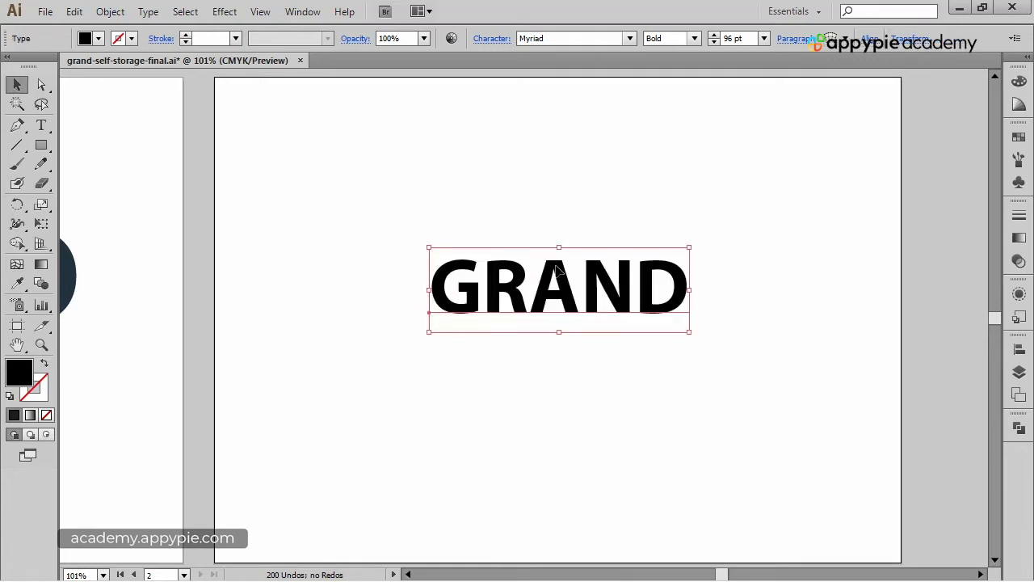
pyautogui.moveTo(556, 266); pyautogui.dragTo(552, 266)
pyautogui.moveTo(164, 269); pyautogui.dragTo(458, 282)
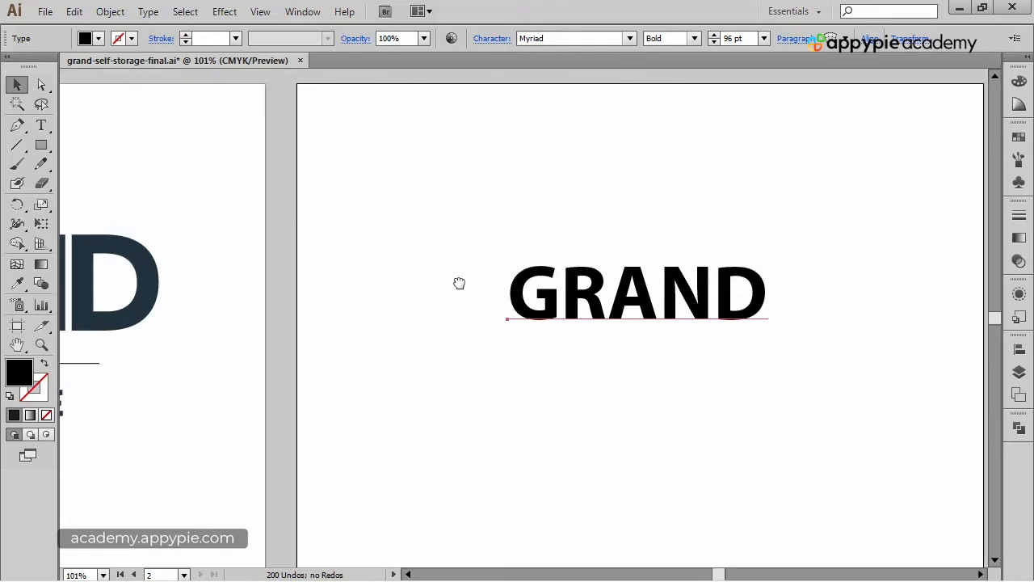
# Change the GRAND text's font to Montserrat.
pyautogui.click(588, 39)
pyautogui.write('Montserrat')
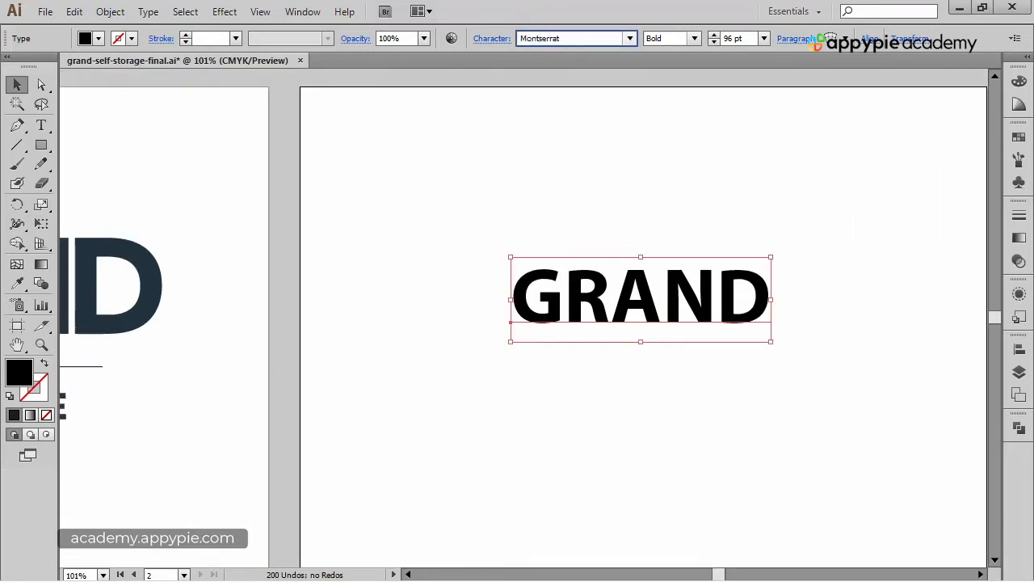
pyautogui.press('Return')
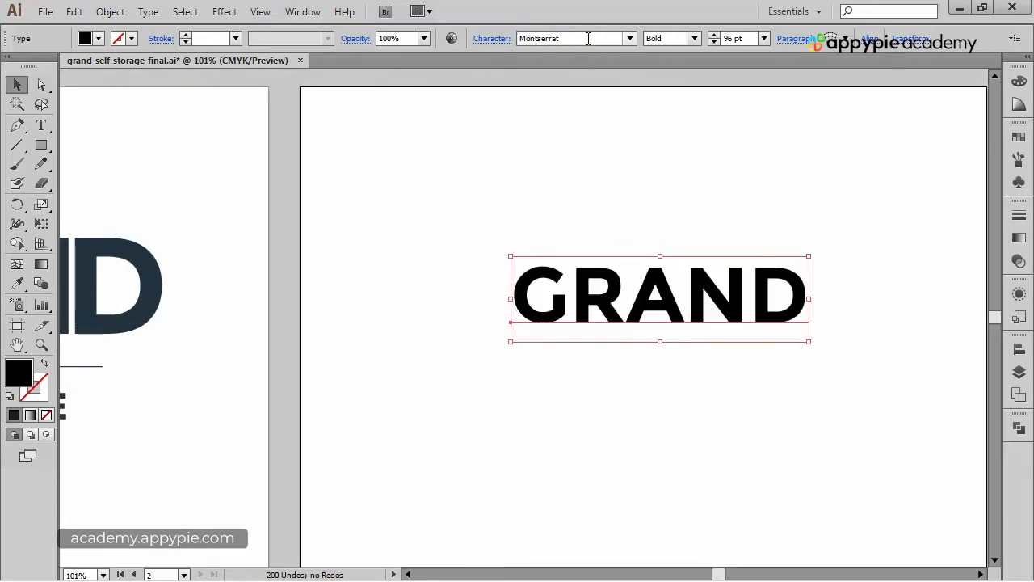
# Scale the GRAND text up proportionally from its corner and reposition it on the artboard.
pyautogui.click(646, 212)
pyautogui.moveTo(646, 213); pyautogui.dragTo(571, 201)
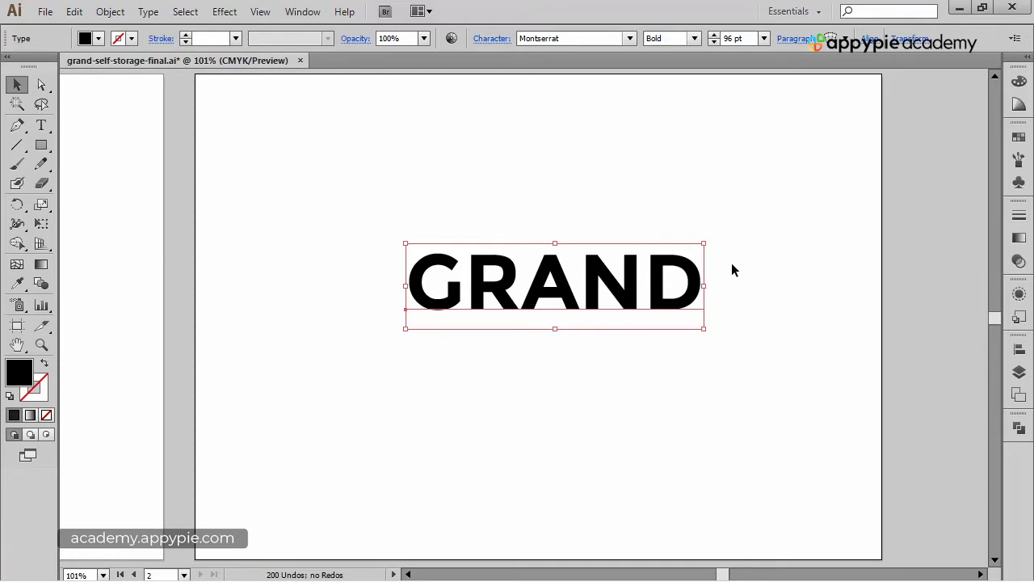
pyautogui.moveTo(704, 242); pyautogui.dragTo(811, 135)
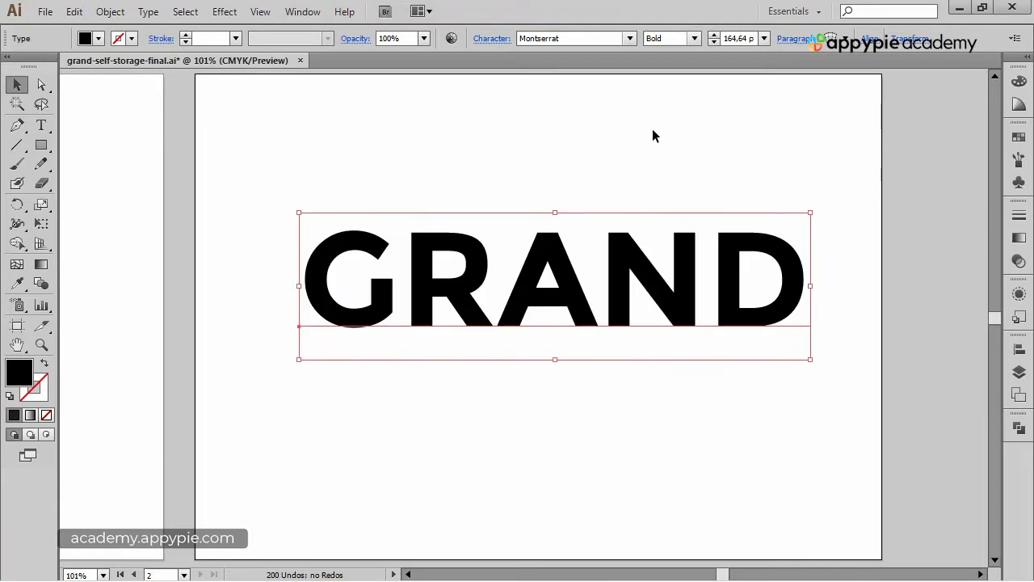
pyautogui.click(653, 135)
pyautogui.moveTo(618, 278); pyautogui.dragTo(597, 275)
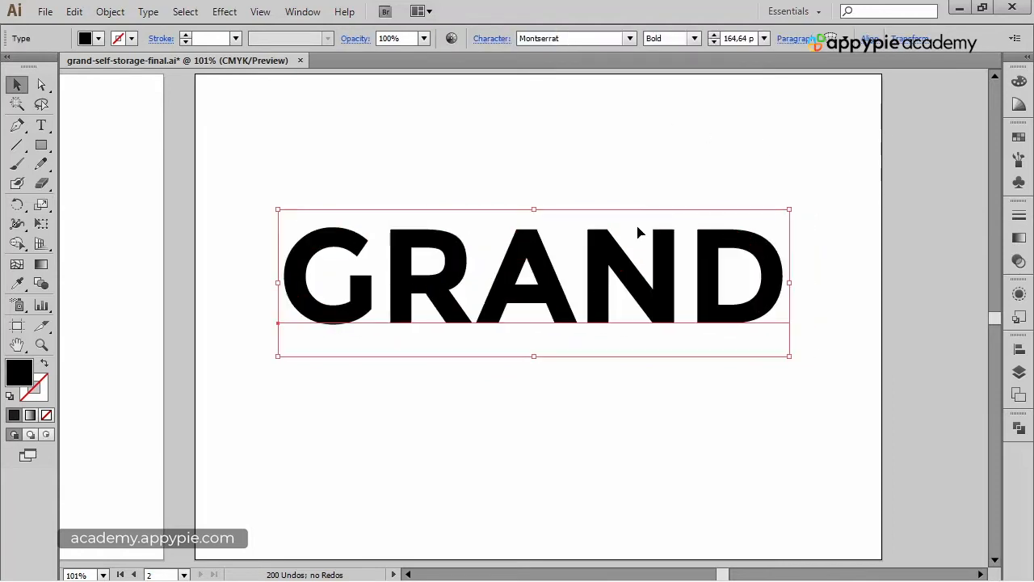
# Set the GRAND text's font size to 160 pt and nudge it into place.
pyautogui.click(714, 43)
pyautogui.click(714, 43)
pyautogui.click(615, 150)
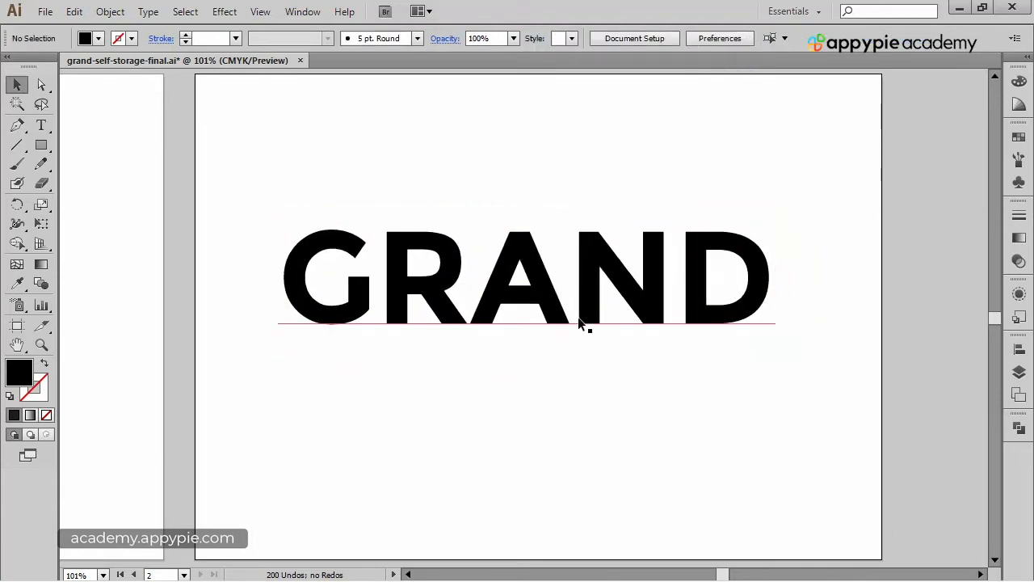
pyautogui.moveTo(579, 318); pyautogui.dragTo(590, 314)
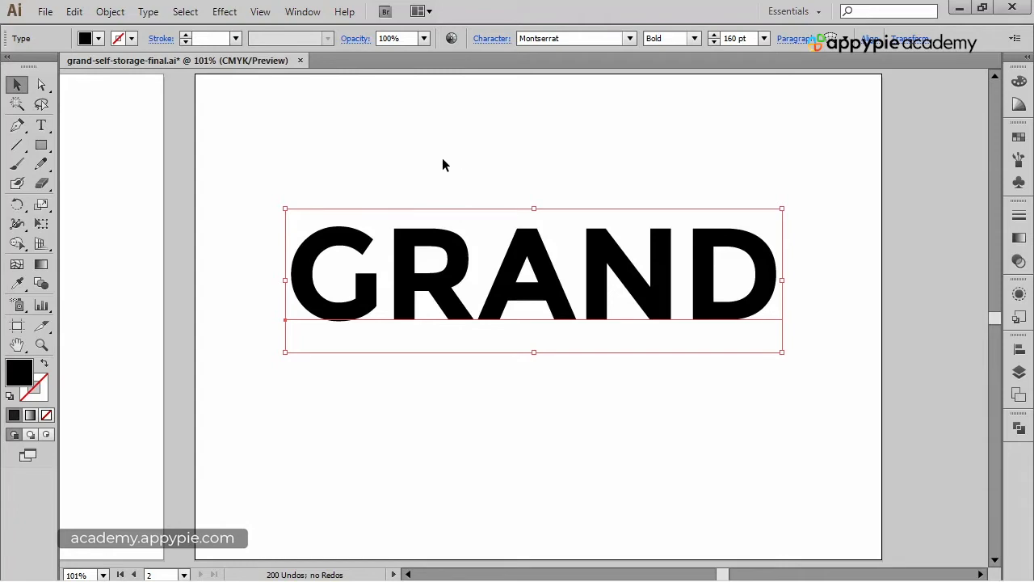
# Convert the GRAND text to outlines and ungroup the letters.
pyautogui.click(151, 13)
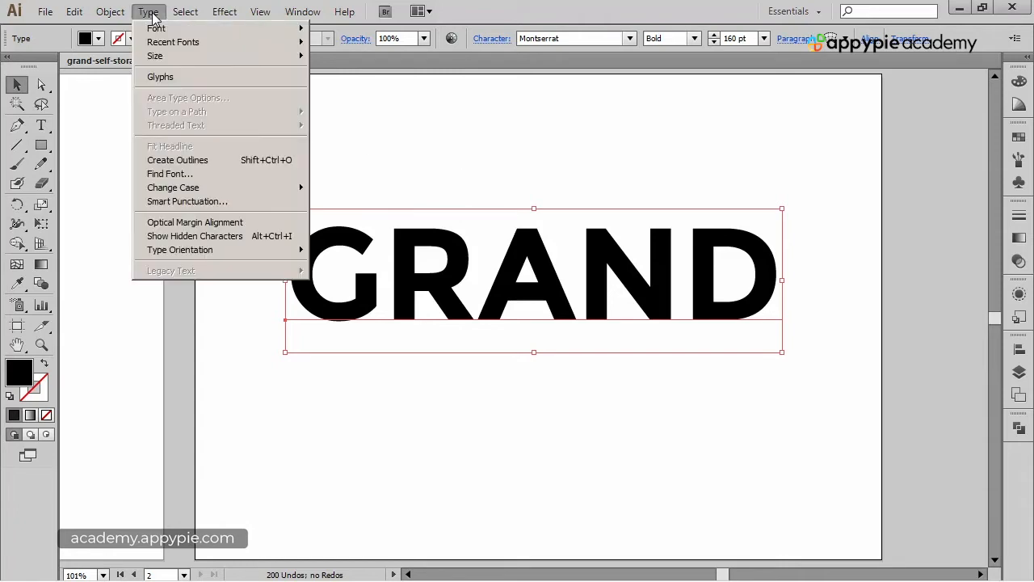
pyautogui.click(223, 165)
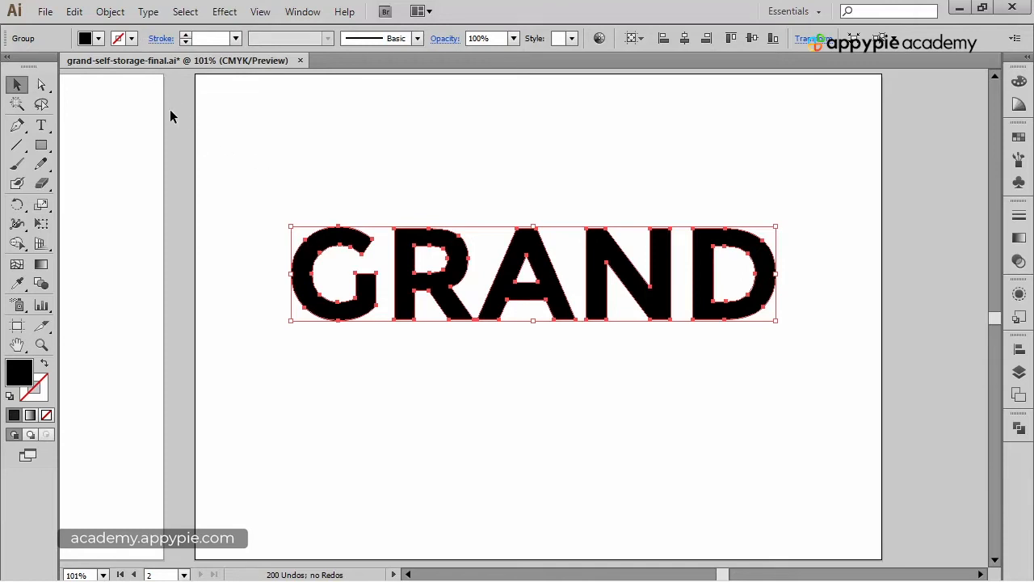
pyautogui.click(122, 17)
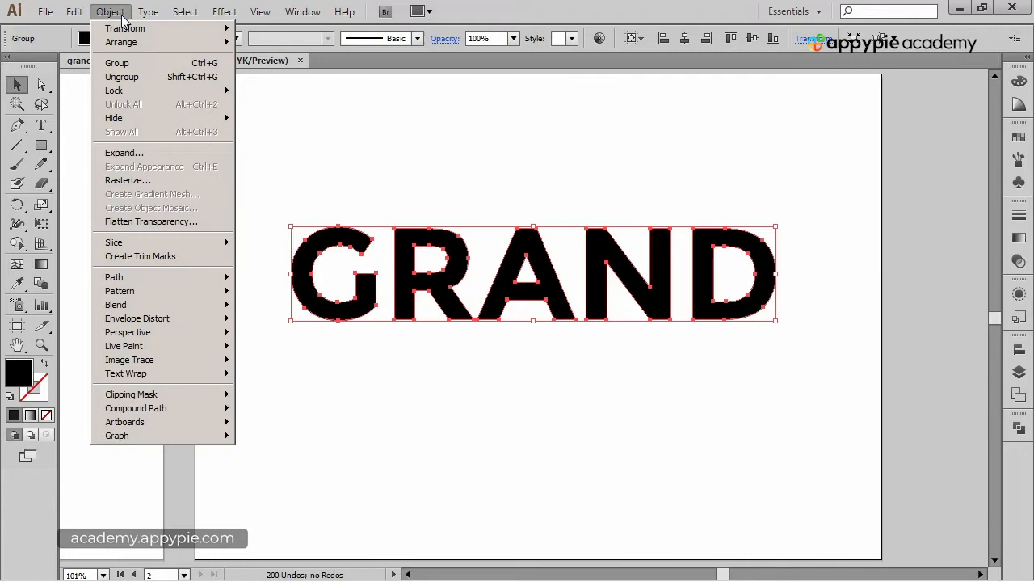
pyautogui.click(123, 77)
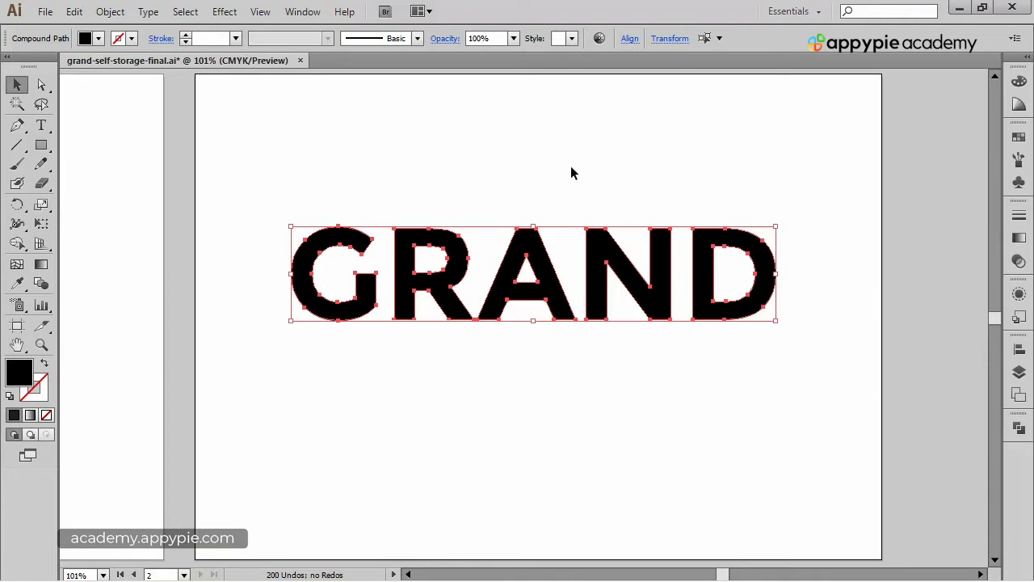
# With the A as key object, distribute the letters horizontally with 4 pt spacing.
pyautogui.click(540, 246)
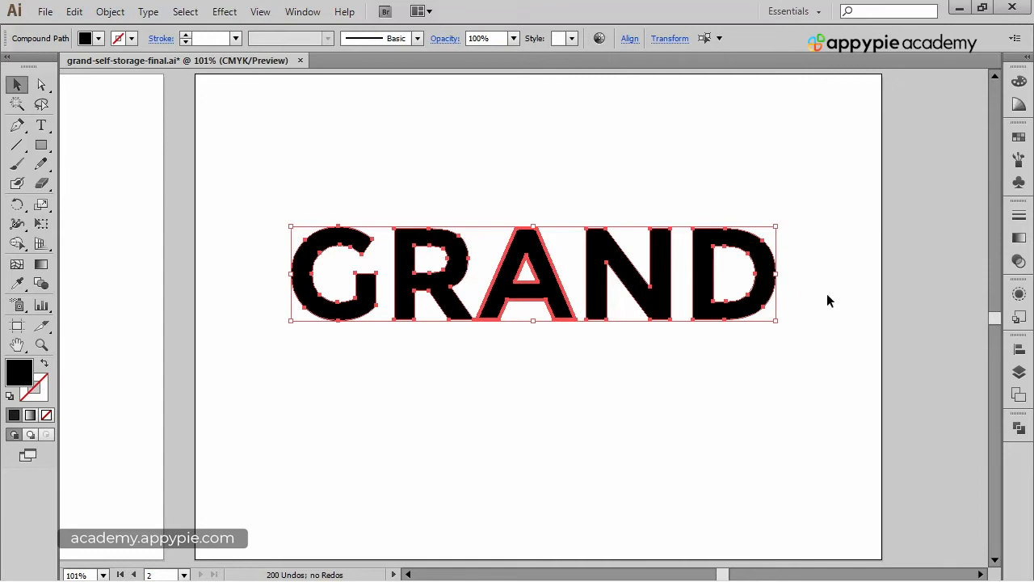
pyautogui.click(1019, 349)
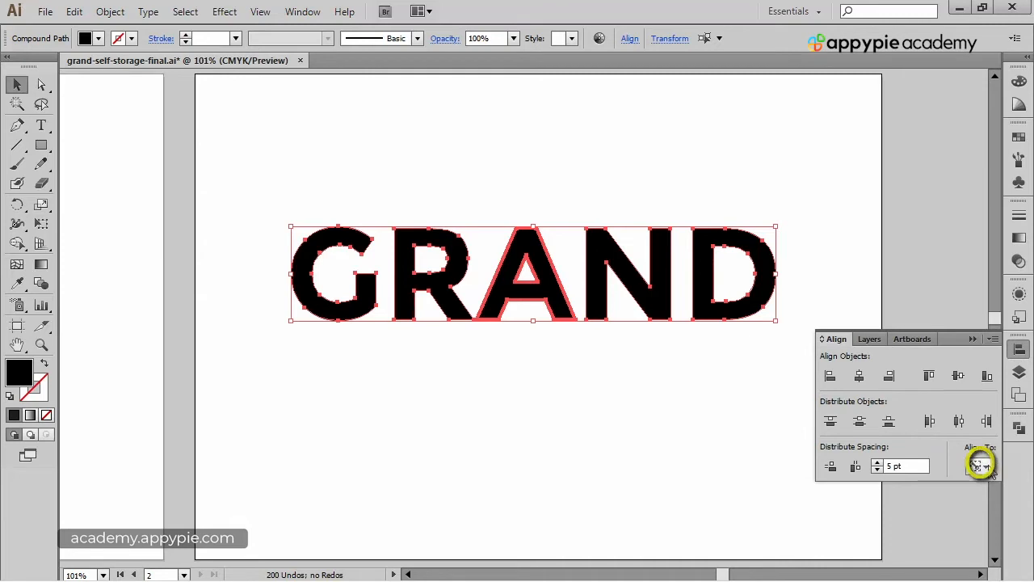
pyautogui.click(980, 465)
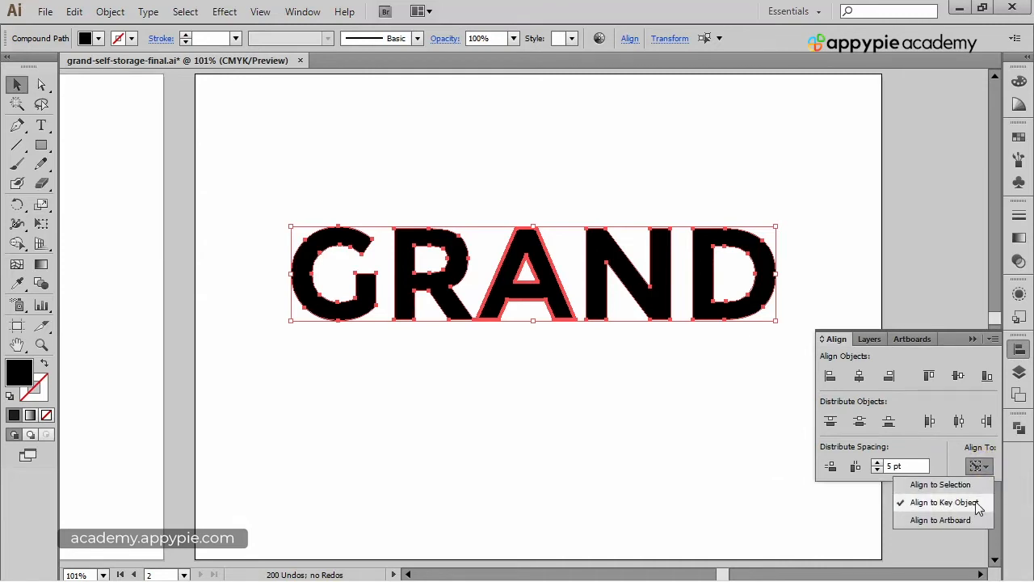
pyautogui.click(1000, 464)
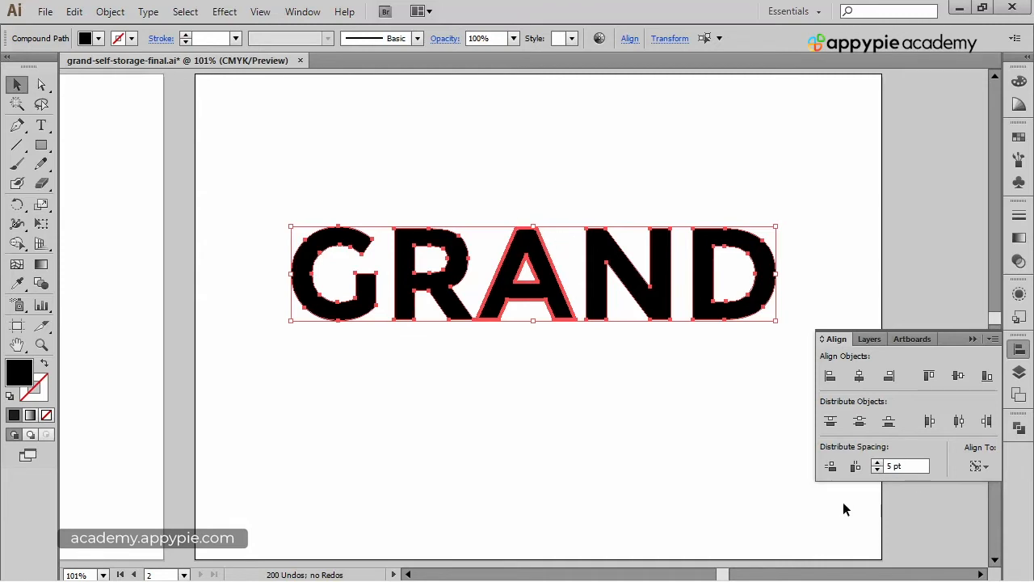
pyautogui.click(876, 472)
pyautogui.click(857, 469)
pyautogui.click(689, 388)
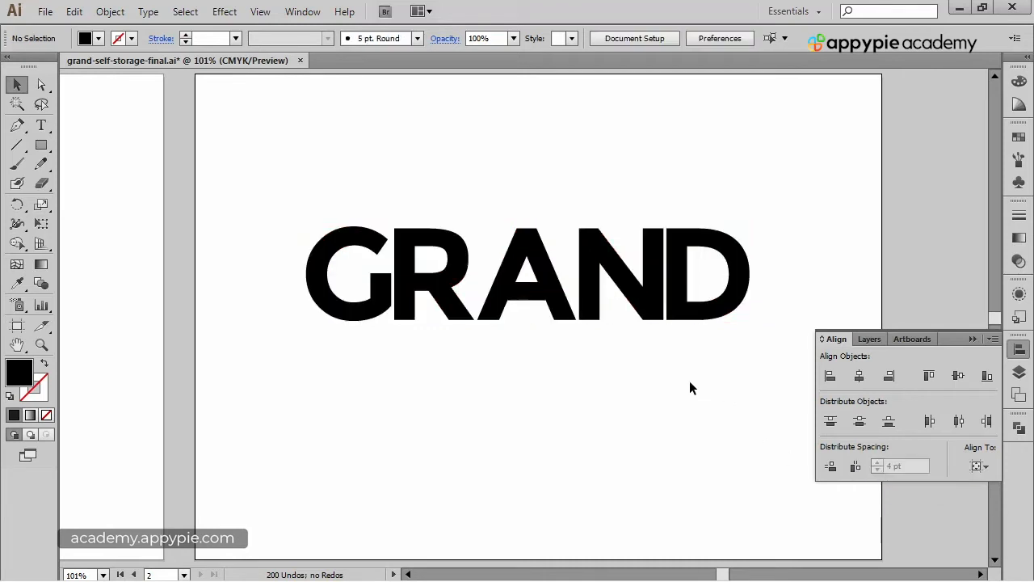
# Reselect all letters, keep the A as key object, and redistribute them horizontally with 6 pt spacing.
pyautogui.moveTo(273, 197); pyautogui.dragTo(776, 341)
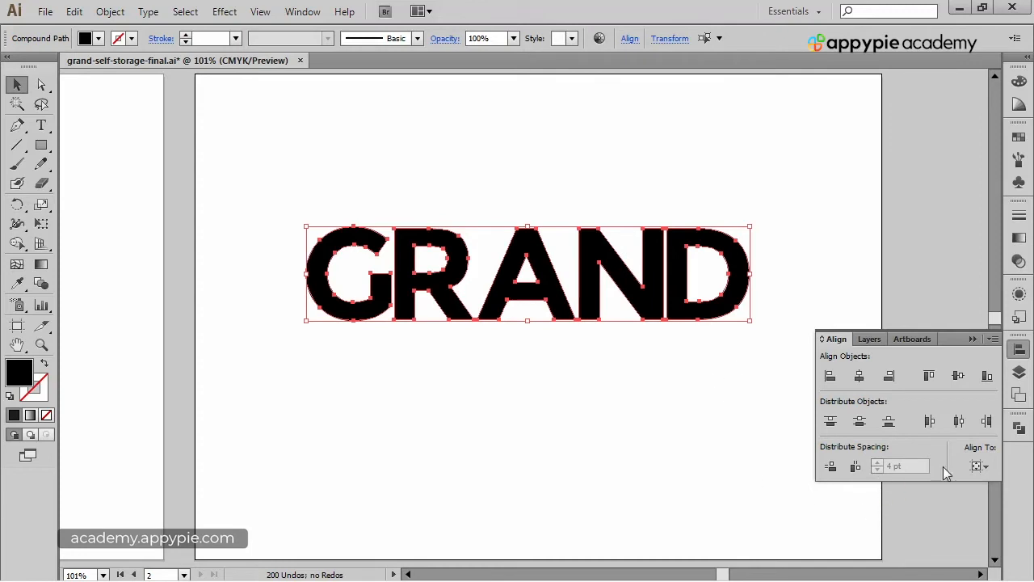
pyautogui.click(545, 259)
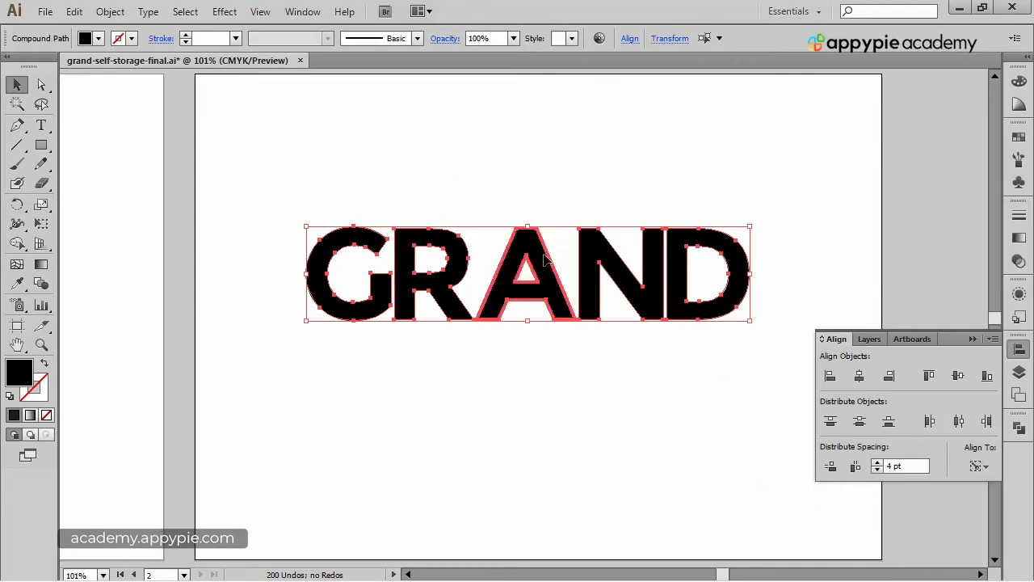
pyautogui.click(878, 462)
pyautogui.click(878, 462)
pyautogui.click(856, 466)
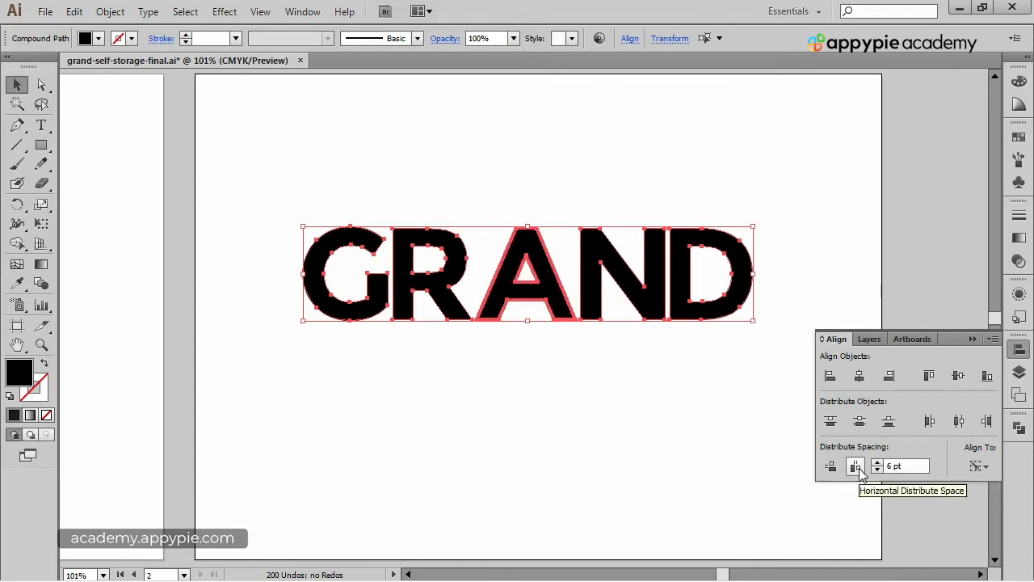
pyautogui.click(611, 428)
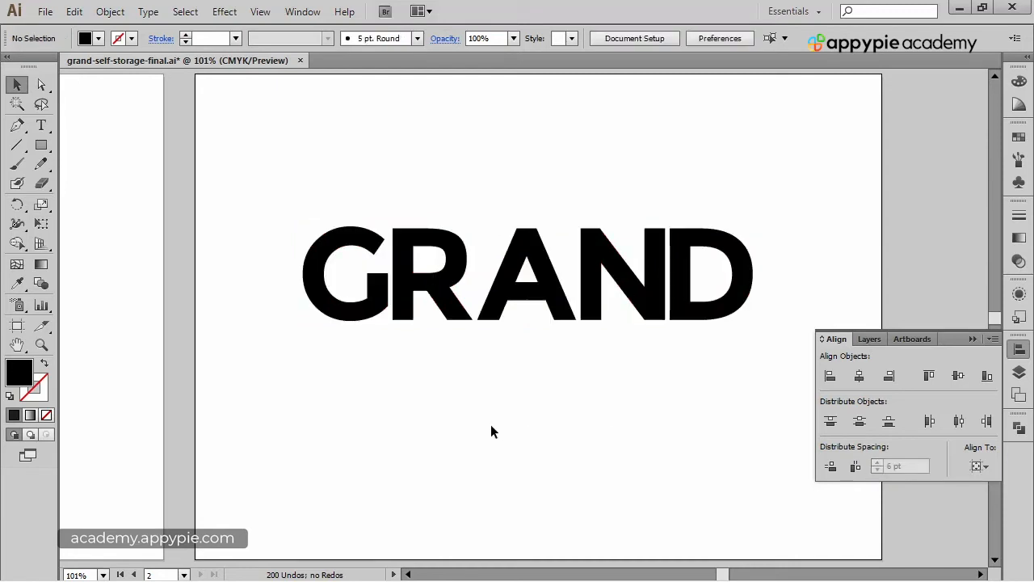
# Show the rulers and add guides along the letters' top and baseline and along both vertical edges of the N's diagonal.
pyautogui.click(972, 338)
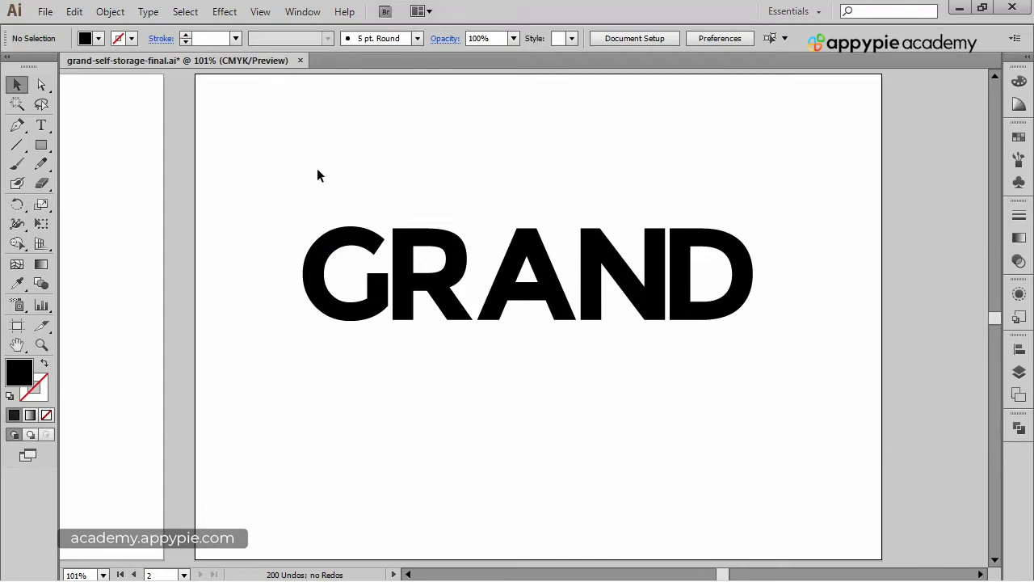
pyautogui.hotkey('ctrl', 'space')
pyautogui.moveTo(261, 155); pyautogui.dragTo(809, 395)
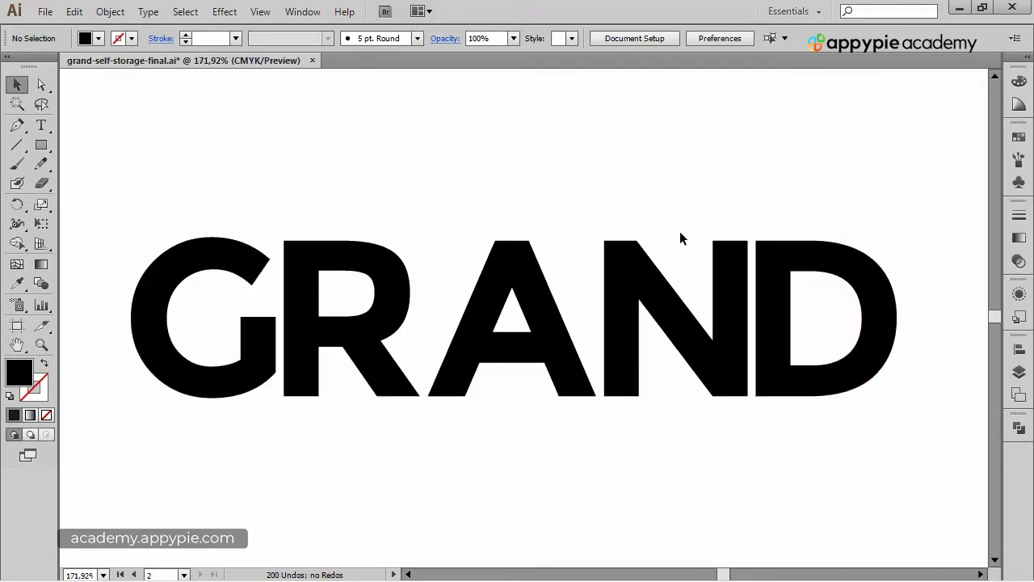
pyautogui.moveTo(491, 175); pyautogui.dragTo(511, 158)
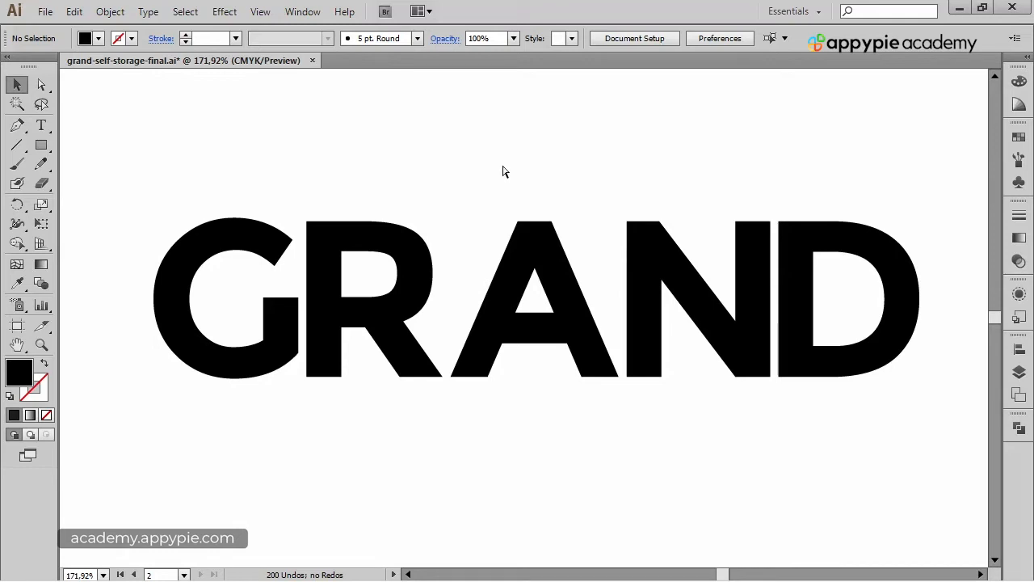
pyautogui.hotkey('ctrl', 'r')
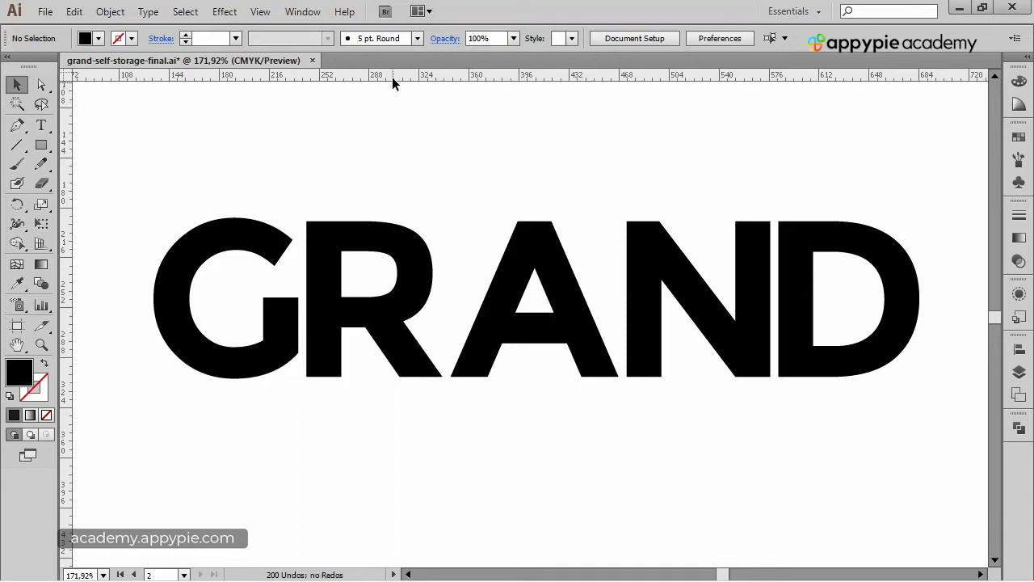
pyautogui.moveTo(394, 74); pyautogui.dragTo(421, 219)
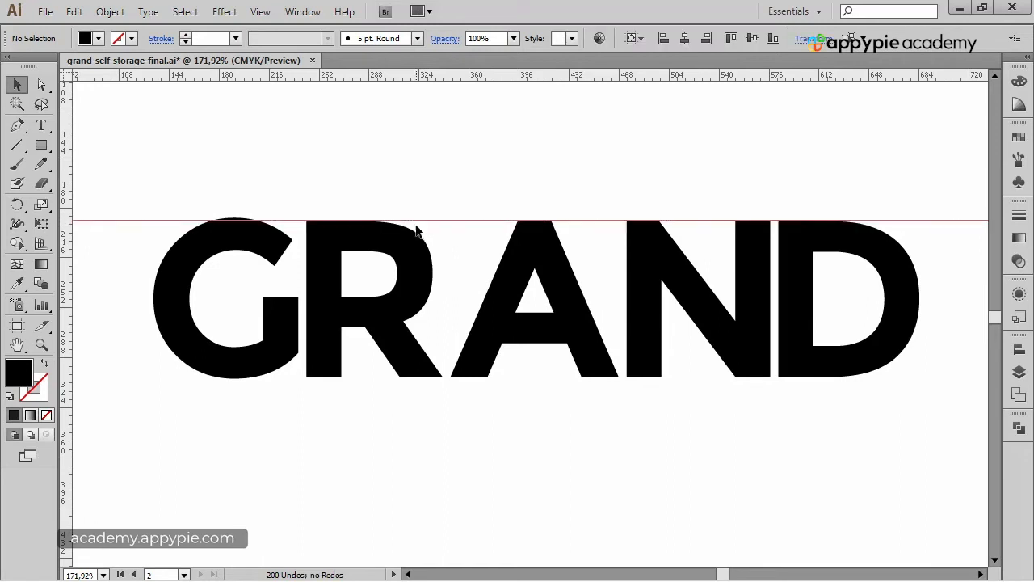
pyautogui.moveTo(436, 72); pyautogui.dragTo(416, 376)
pyautogui.moveTo(73, 233); pyautogui.dragTo(662, 435)
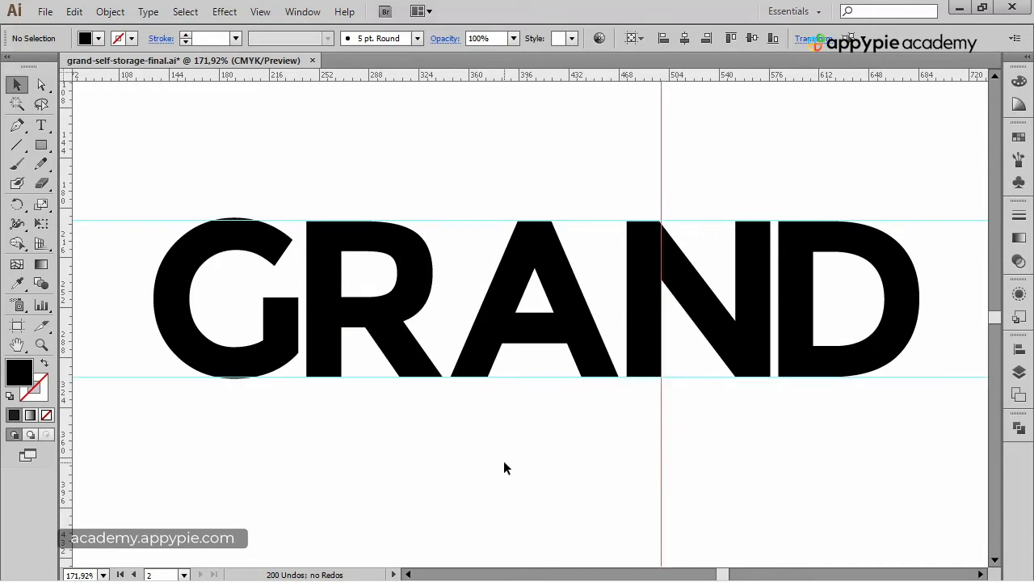
pyautogui.moveTo(68, 232); pyautogui.dragTo(734, 467)
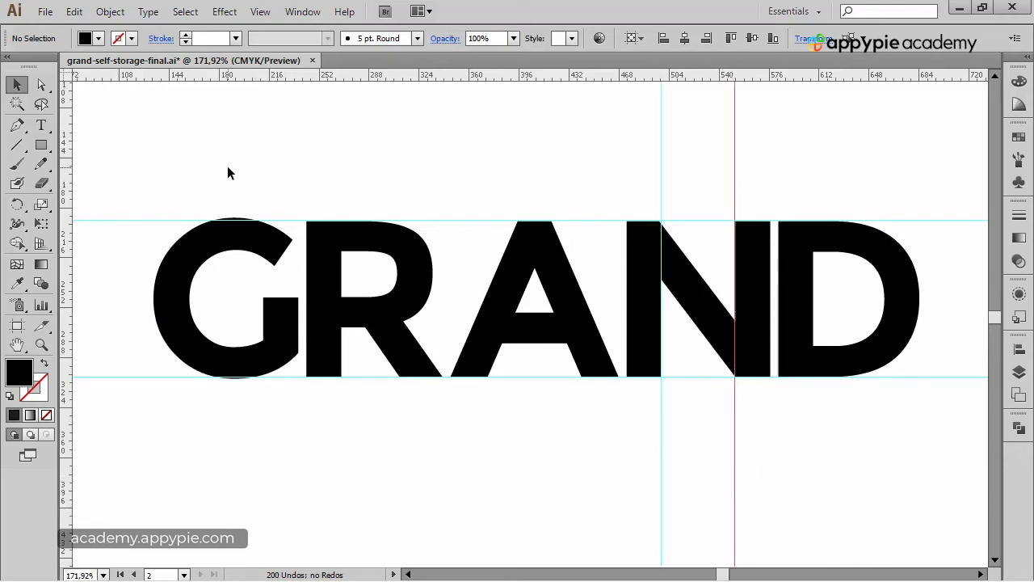
# Zoom in on the G and nudge it upward two steps.
pyautogui.moveTo(126, 169); pyautogui.dragTo(490, 453)
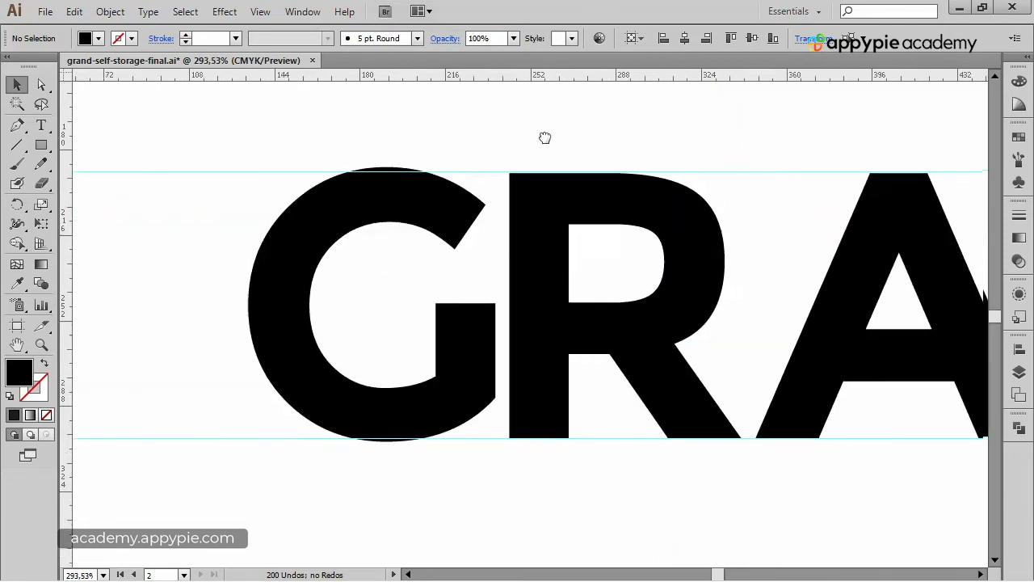
pyautogui.moveTo(545, 136); pyautogui.dragTo(431, 164)
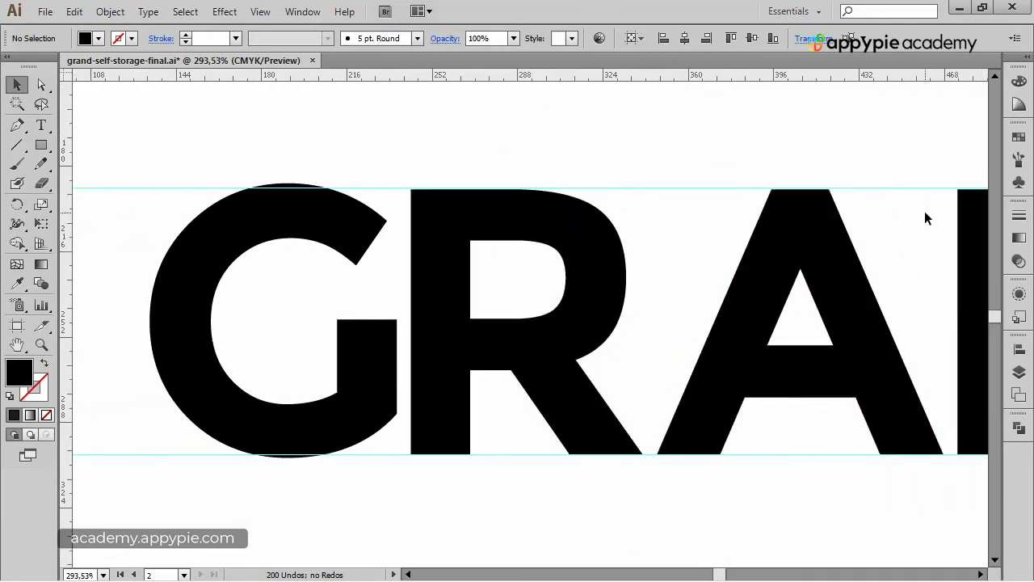
pyautogui.moveTo(864, 216); pyautogui.dragTo(575, 240)
pyautogui.moveTo(281, 217); pyautogui.dragTo(490, 197)
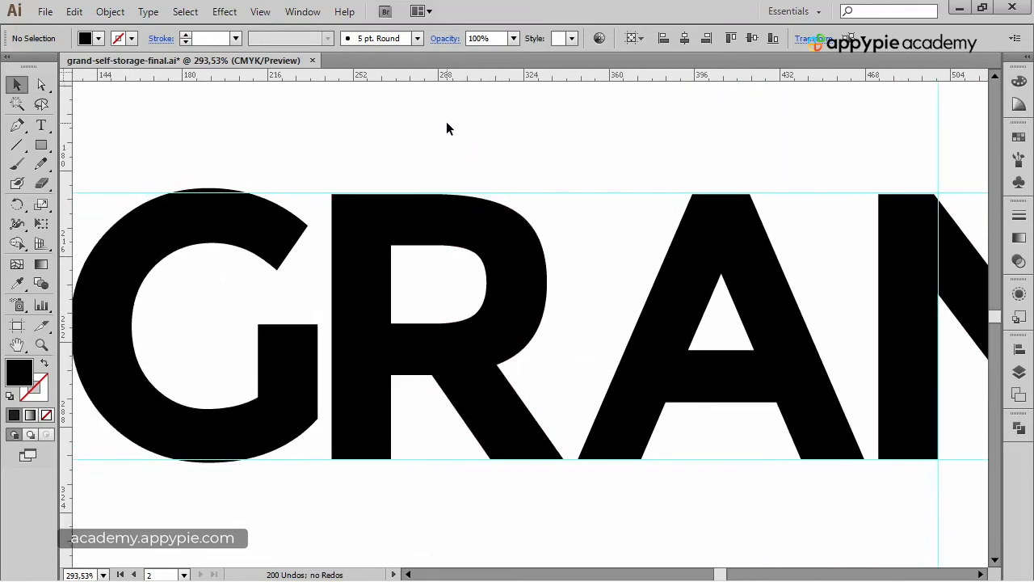
pyautogui.moveTo(315, 154); pyautogui.dragTo(437, 119)
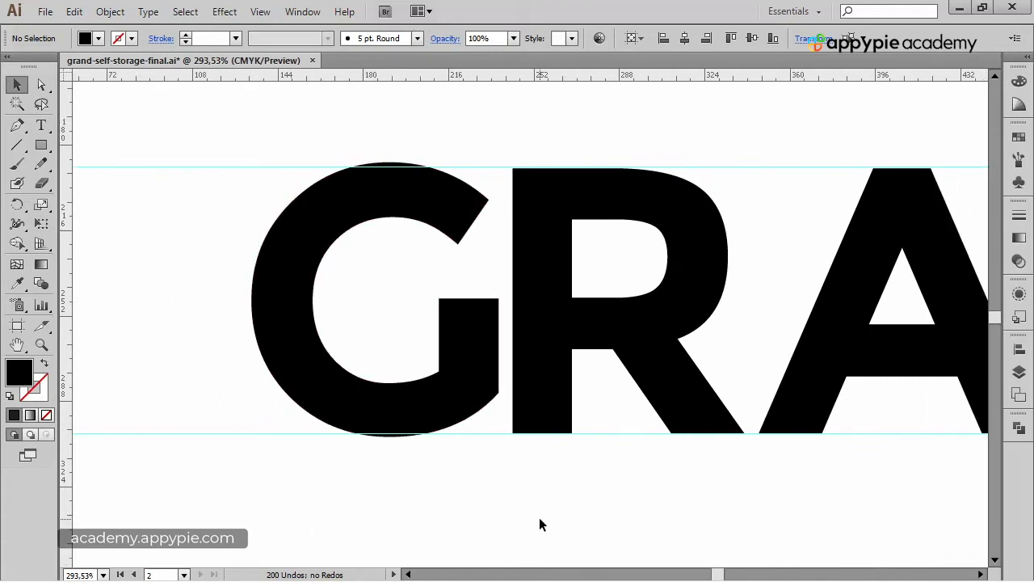
pyautogui.click(275, 325)
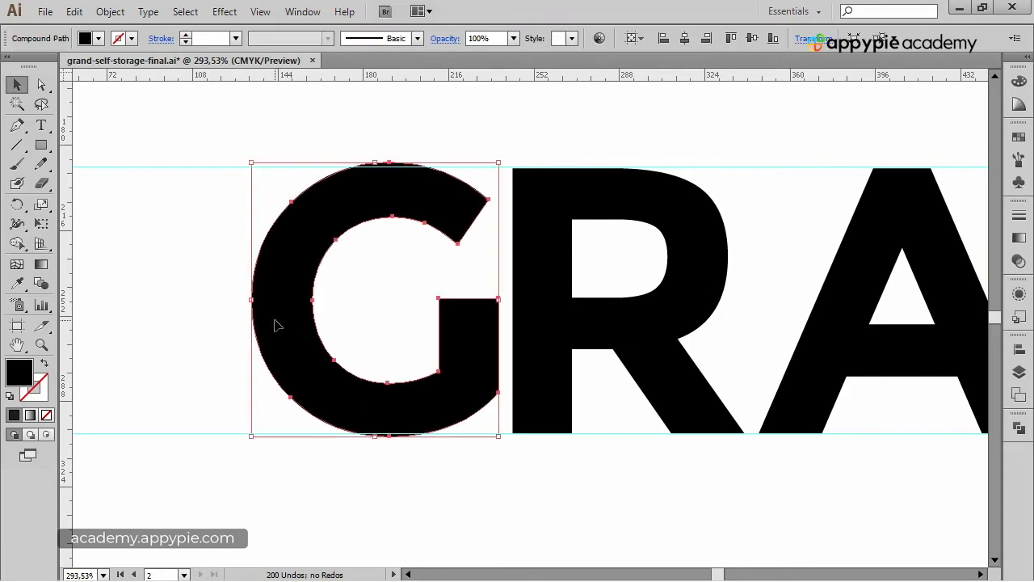
pyautogui.press('Up')
pyautogui.press('Up')
pyautogui.click(467, 519)
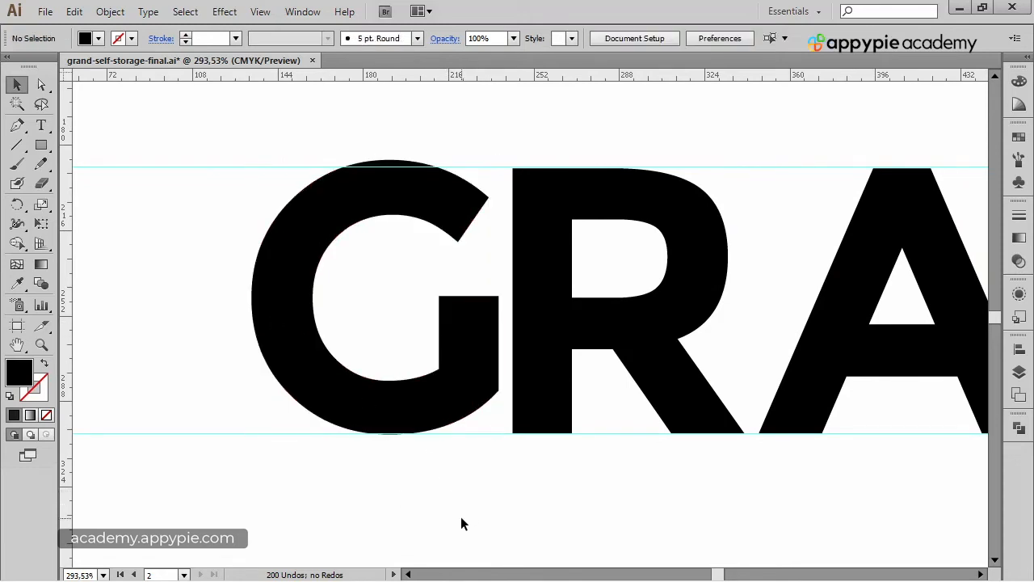
pyautogui.click(395, 433)
pyautogui.click(458, 484)
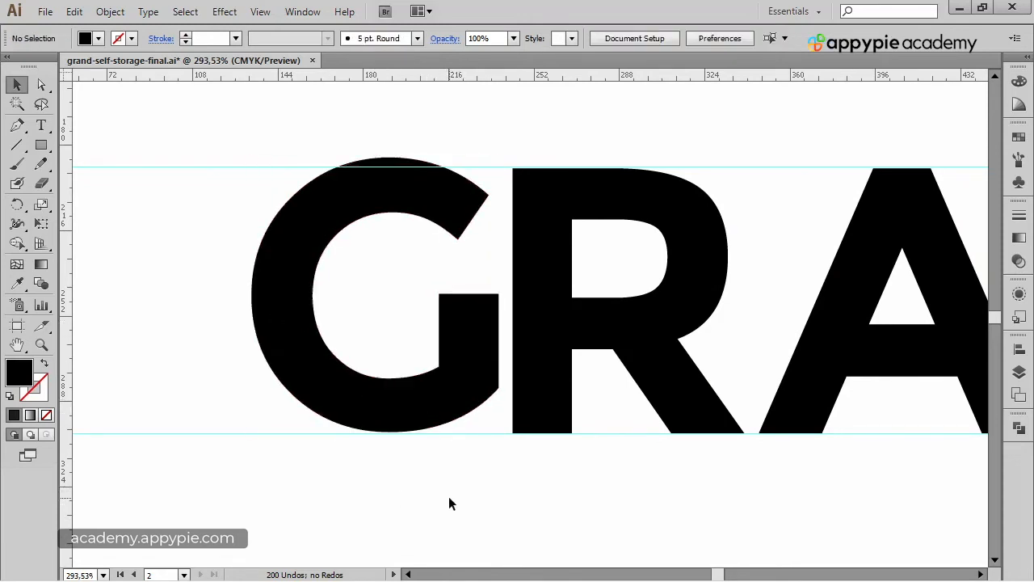
# Scale the G uniformly to 96.5% from its bottom anchor point.
pyautogui.click(274, 293)
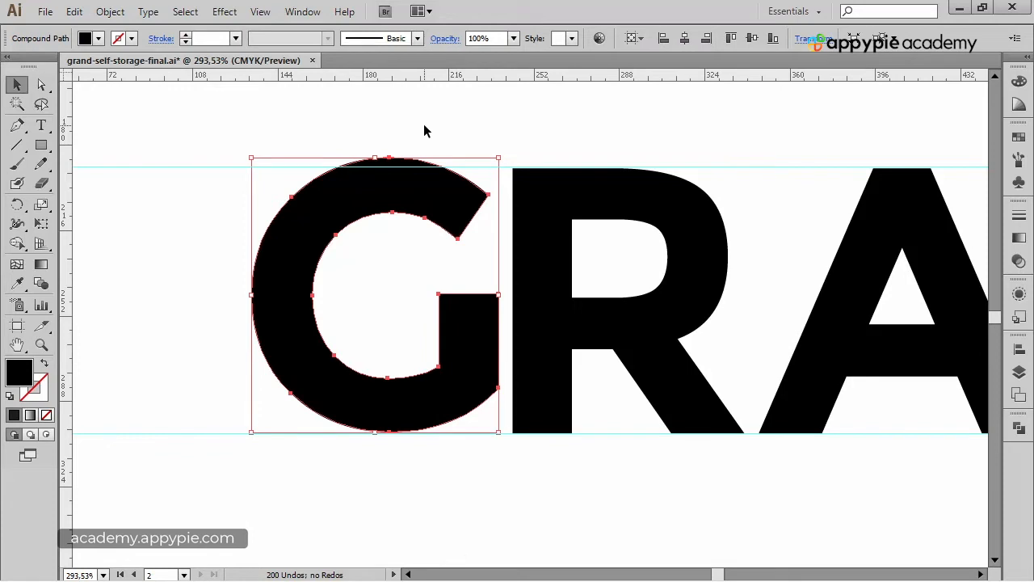
pyautogui.press('s')
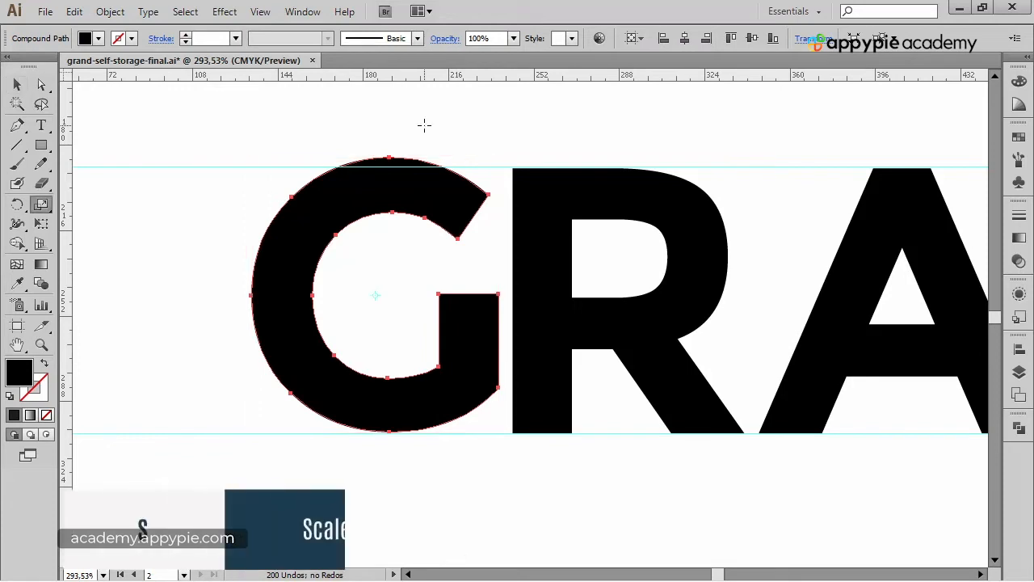
pyautogui.keyDown('alt'); pyautogui.click(388, 433); pyautogui.keyUp('alt')
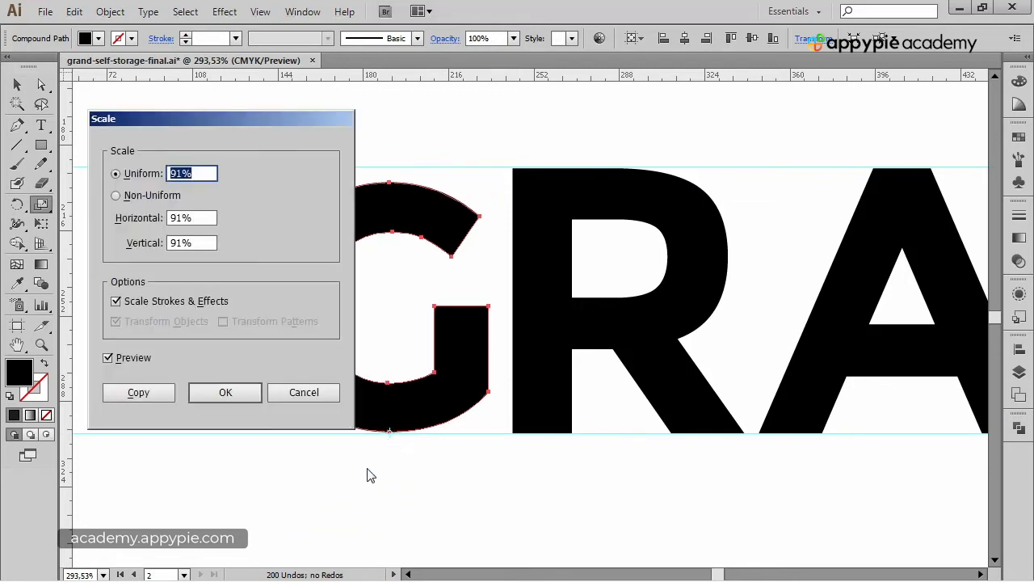
pyautogui.moveTo(292, 119); pyautogui.dragTo(778, 138)
pyautogui.press('Up')
pyautogui.press('Up')
pyautogui.press('Up')
pyautogui.press('Up')
pyautogui.press('Up')
pyautogui.press('Up')
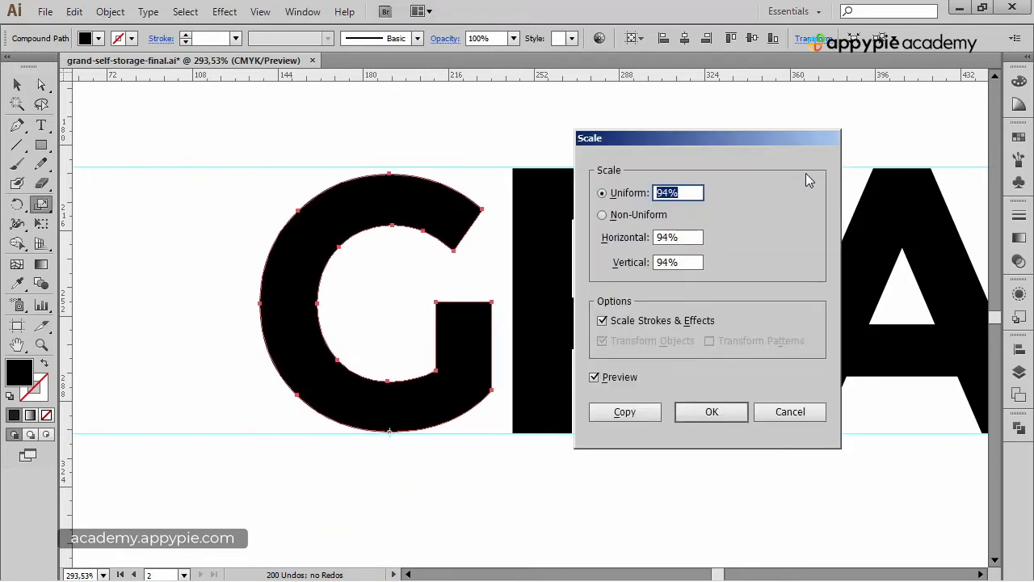
pyautogui.hotkey('ctrl', 'Down')
pyautogui.hotkey('ctrl', 'Down')
pyautogui.hotkey('ctrl', 'Down')
pyautogui.hotkey('ctrl', 'Down')
pyautogui.hotkey('ctrl', 'Down')
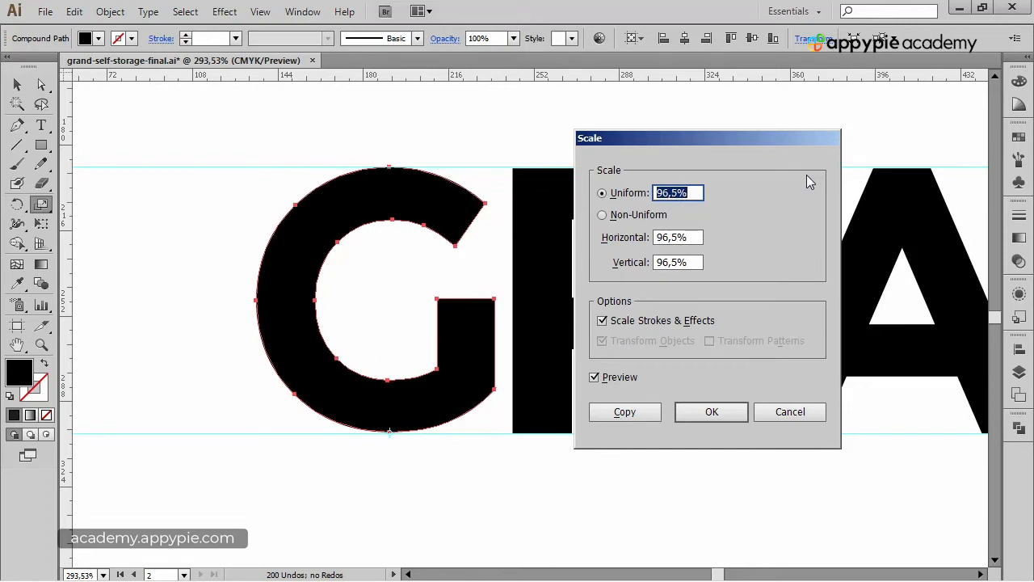
pyautogui.press('Return')
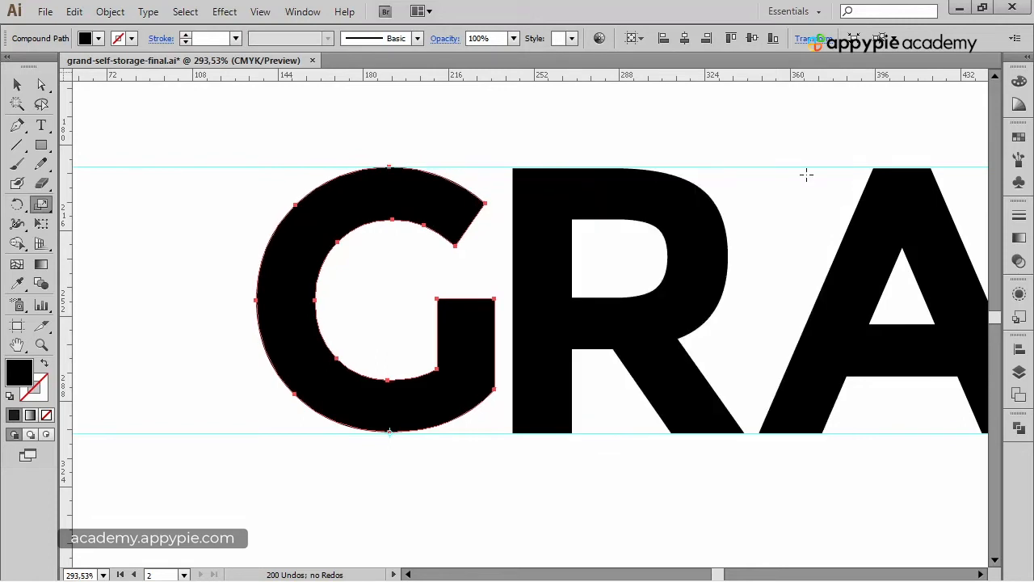
# Zoom closely into the joint between the N's diagonal and its stems to inspect the alignment.
pyautogui.keyDown('ctrl'); pyautogui.click(792, 133); pyautogui.keyUp('ctrl')
pyautogui.moveTo(736, 137); pyautogui.dragTo(527, 135)
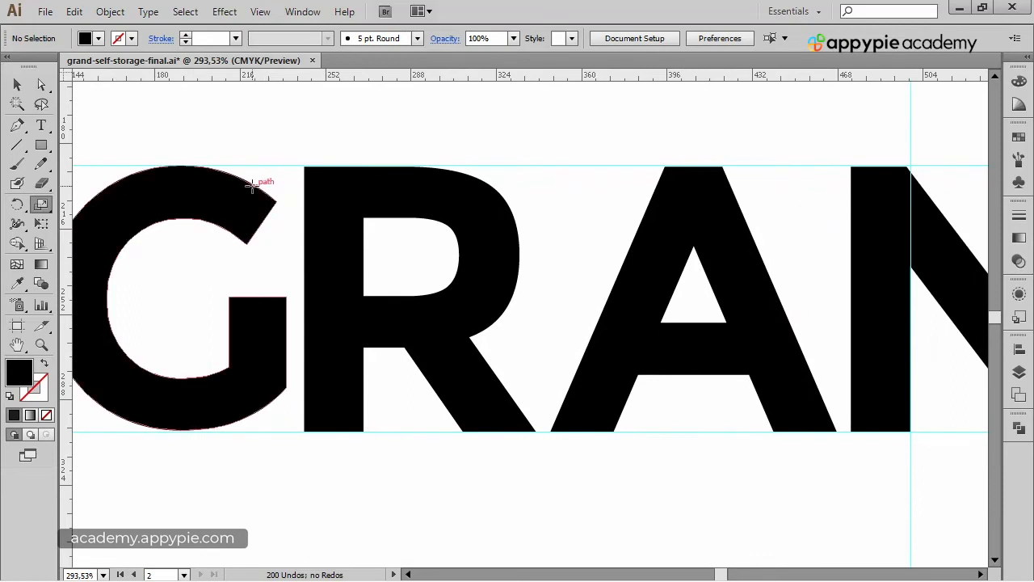
pyautogui.moveTo(741, 145); pyautogui.dragTo(266, 143)
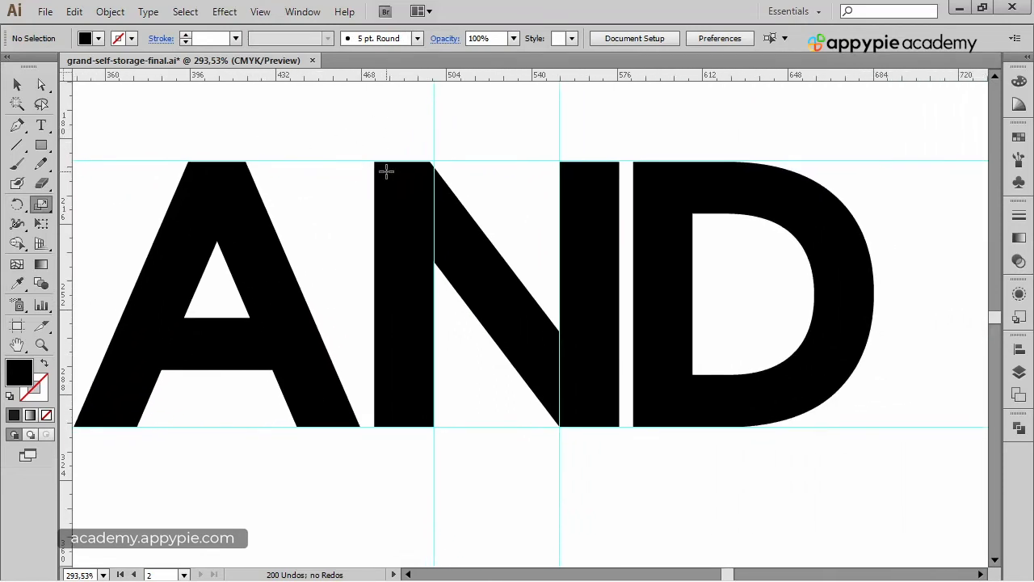
pyautogui.hotkey('ctrl', 'space')
pyautogui.moveTo(513, 126); pyautogui.dragTo(598, 479)
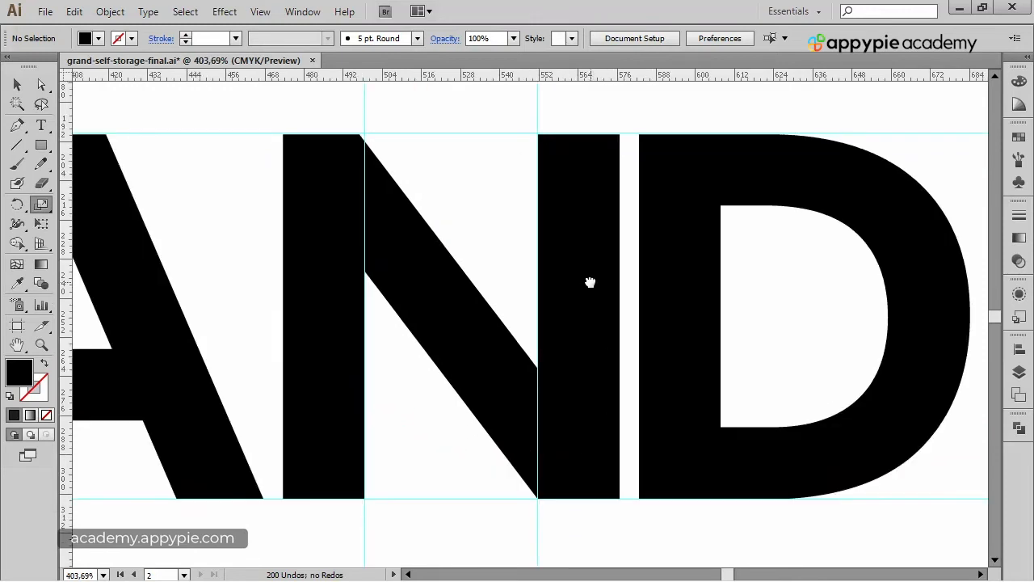
pyautogui.moveTo(591, 282); pyautogui.dragTo(604, 269)
pyautogui.hotkey('ctrl', 'space')
pyautogui.moveTo(530, 97); pyautogui.dragTo(582, 167)
pyautogui.moveTo(578, 447); pyautogui.dragTo(616, 270)
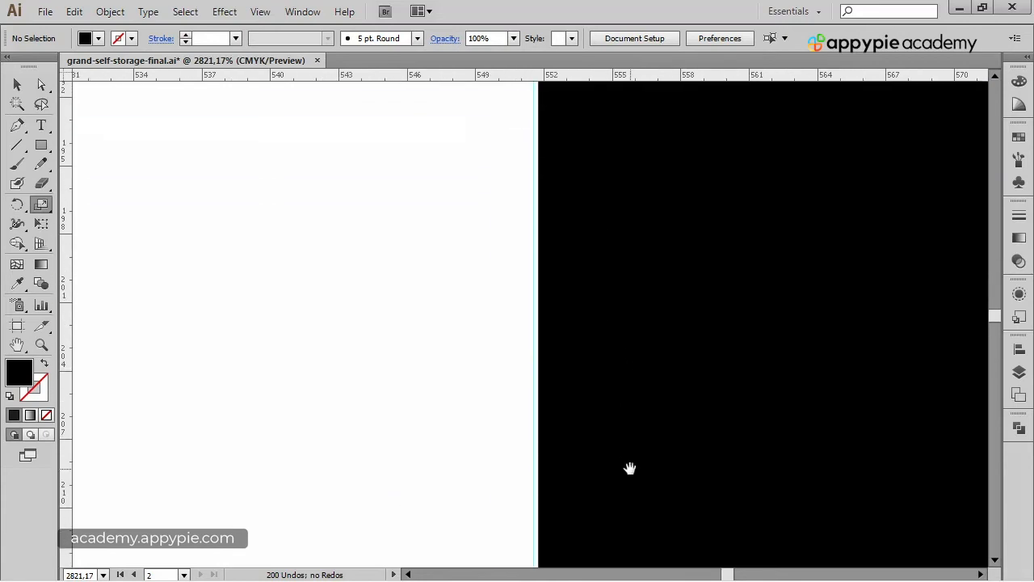
pyautogui.moveTo(638, 473); pyautogui.dragTo(601, 137)
pyautogui.moveTo(614, 489); pyautogui.dragTo(595, 83)
pyautogui.moveTo(592, 450); pyautogui.dragTo(572, 139)
pyautogui.moveTo(558, 453); pyautogui.dragTo(542, 186)
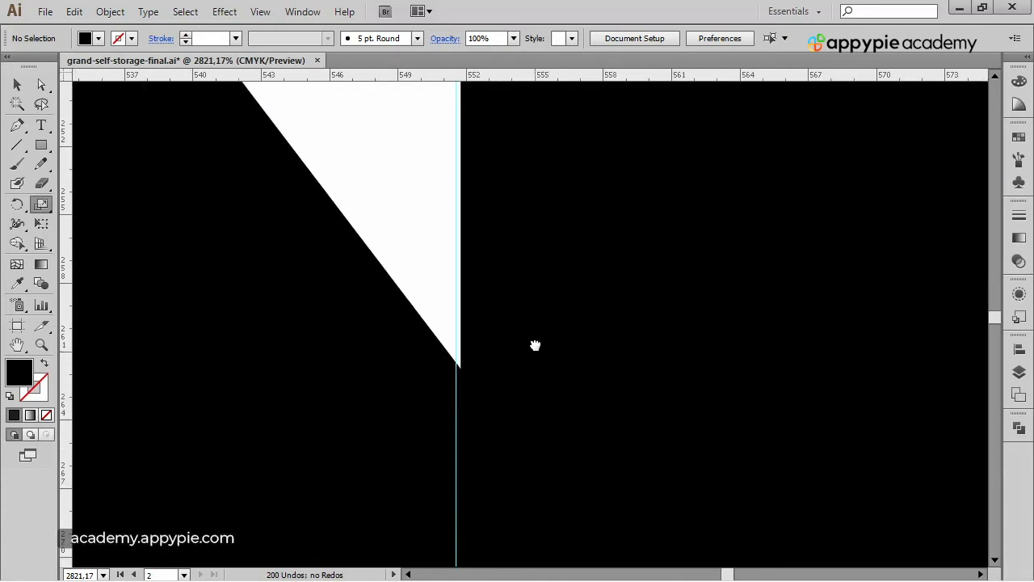
pyautogui.moveTo(536, 345); pyautogui.dragTo(533, 249)
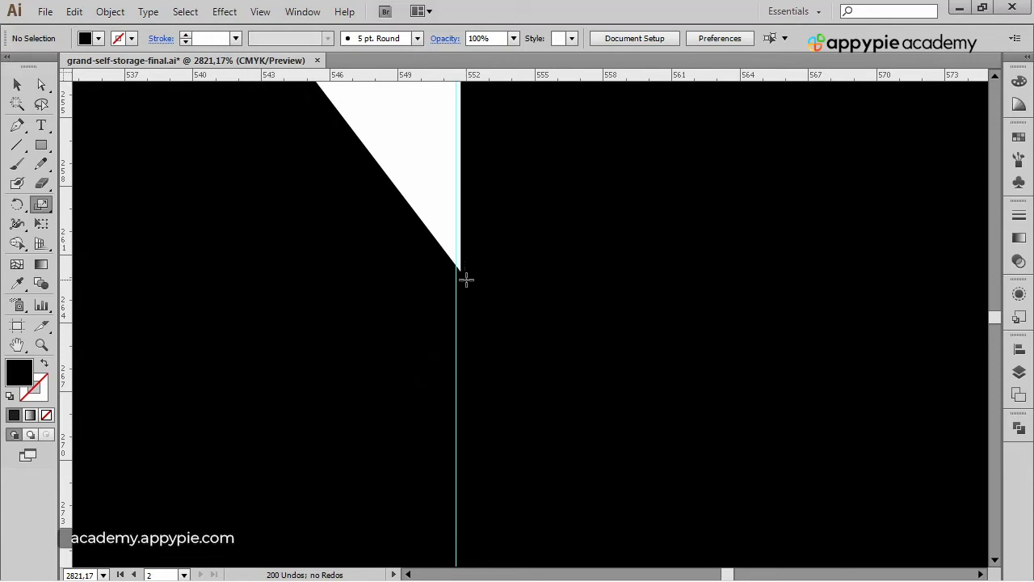
pyautogui.hotkey('ctrl', '-')
pyautogui.hotkey('ctrl', '-')
pyautogui.hotkey('ctrl', '-')
pyautogui.hotkey('ctrl', '-')
pyautogui.hotkey('ctrl', '-')
pyautogui.hotkey('ctrl', '-')
pyautogui.hotkey('ctrl', '-')
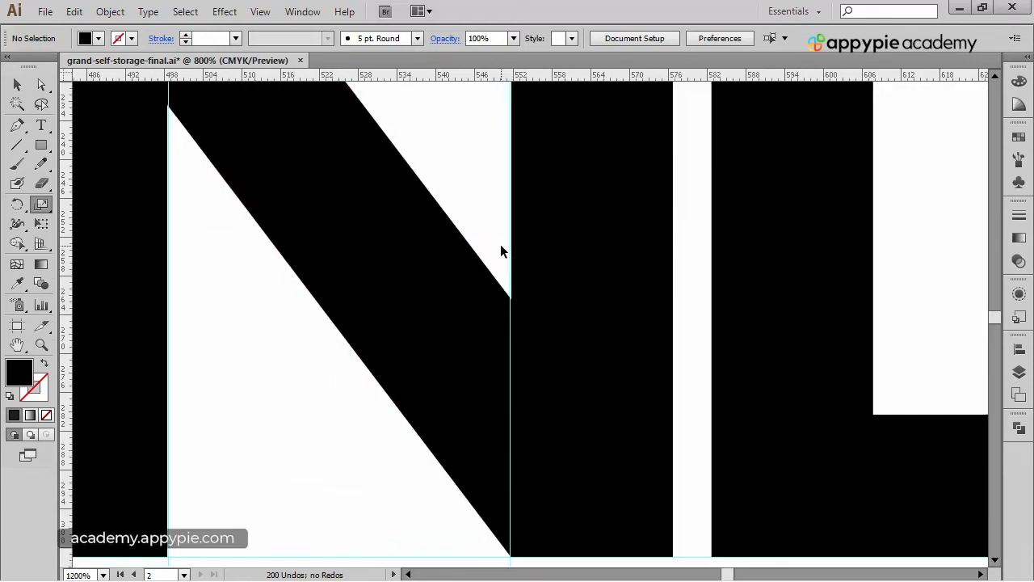
pyautogui.moveTo(481, 156); pyautogui.dragTo(520, 224)
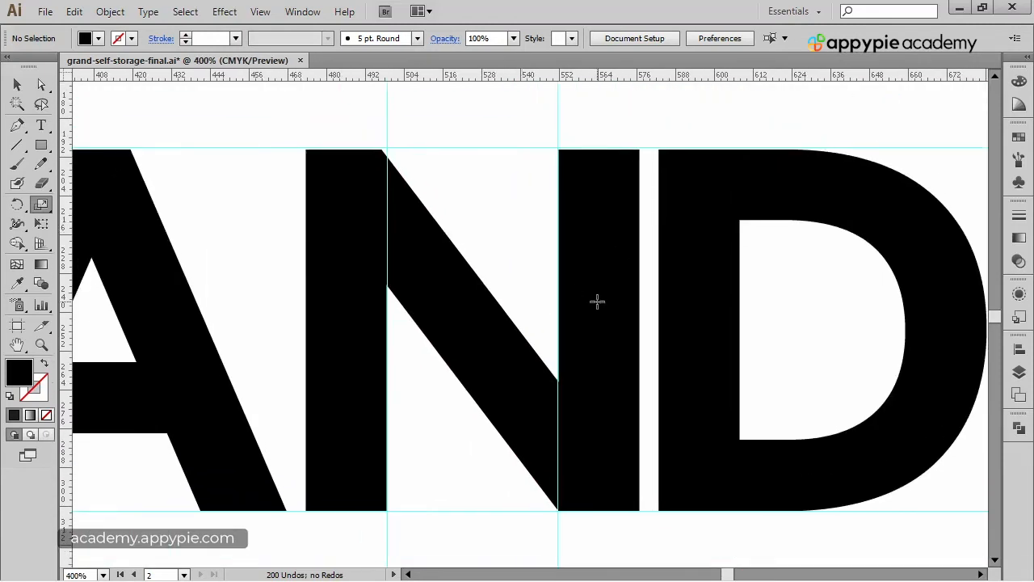
pyautogui.moveTo(334, 127); pyautogui.dragTo(439, 541)
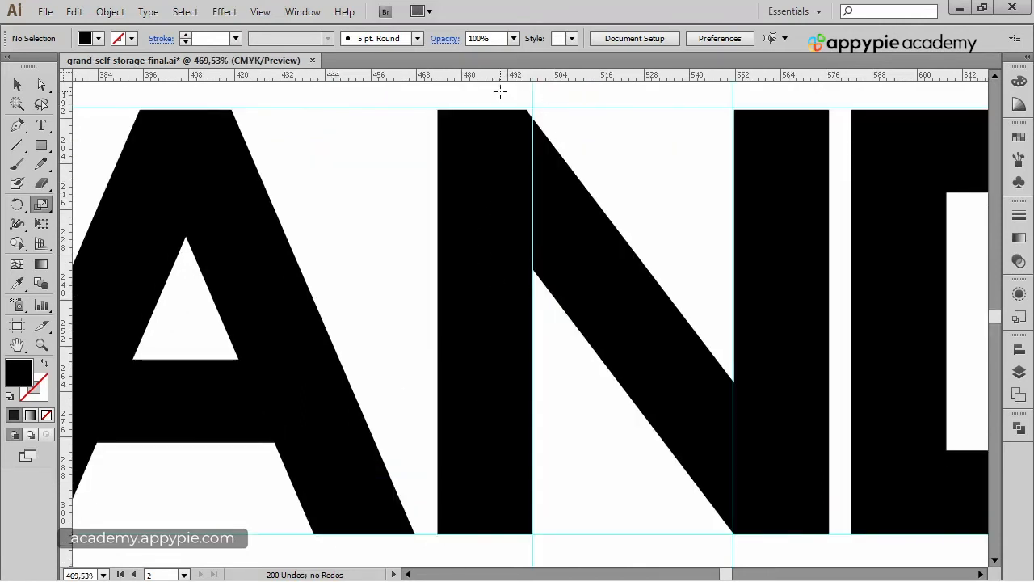
# Undo the last change and shift the N's top inner anchor slightly right onto the vertical guide with Direct Selection.
pyautogui.click(43, 85)
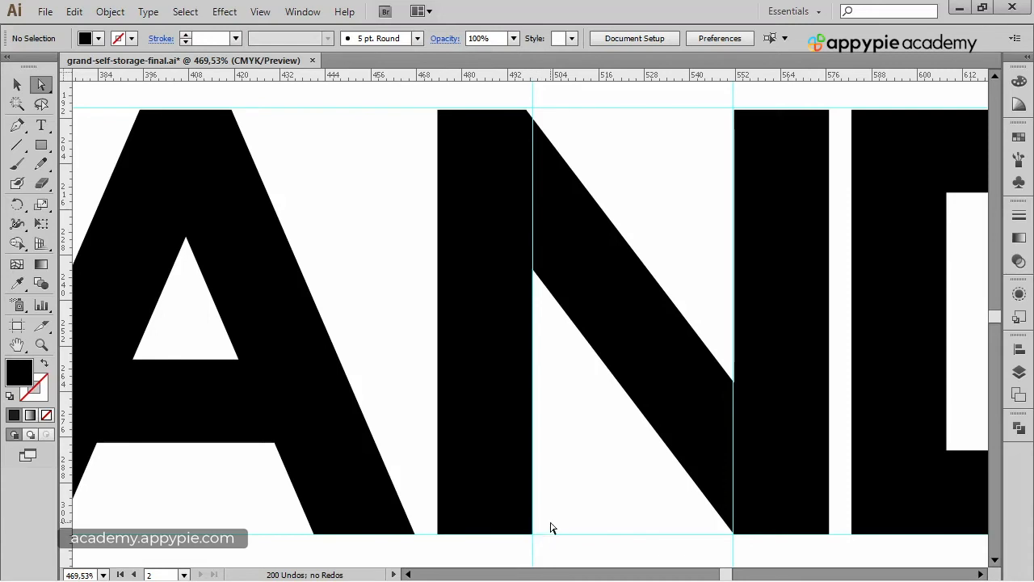
pyautogui.hotkey('ctrl', 'z')
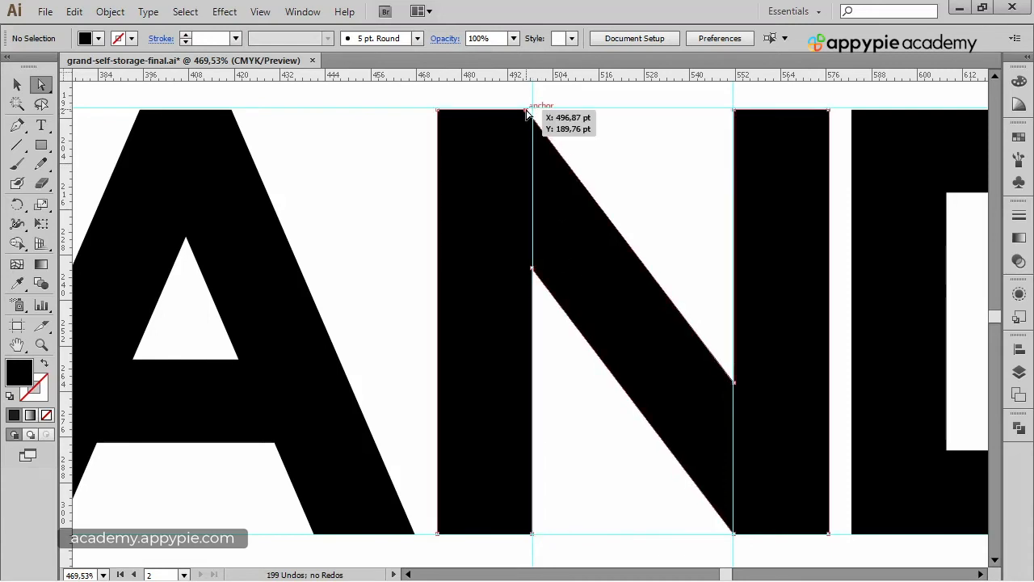
pyautogui.moveTo(527, 114); pyautogui.dragTo(534, 114)
pyautogui.click(619, 150)
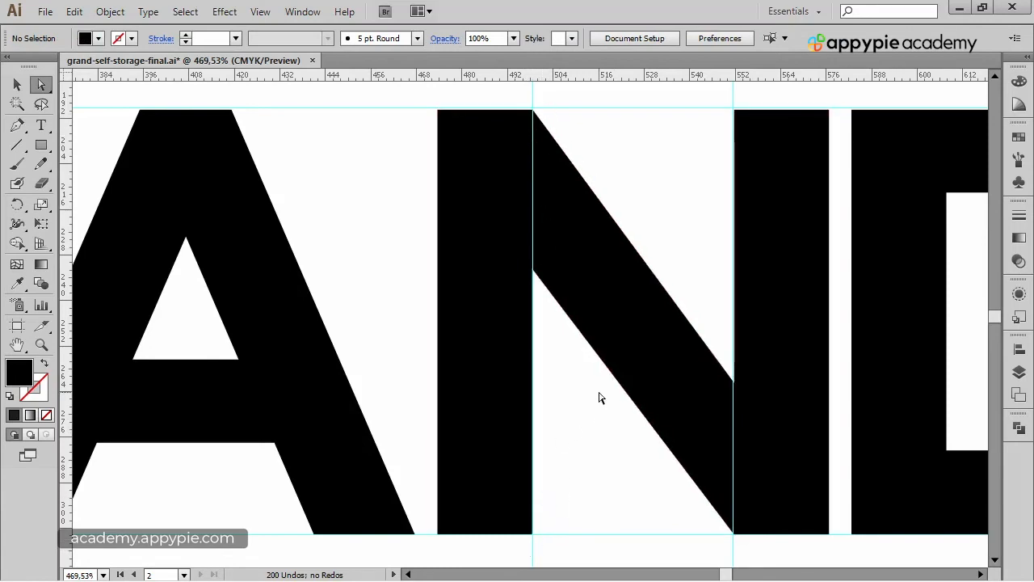
# Fit the artboard in the window and hide the rulers and guides.
pyautogui.hotkey('ctrl', '0')
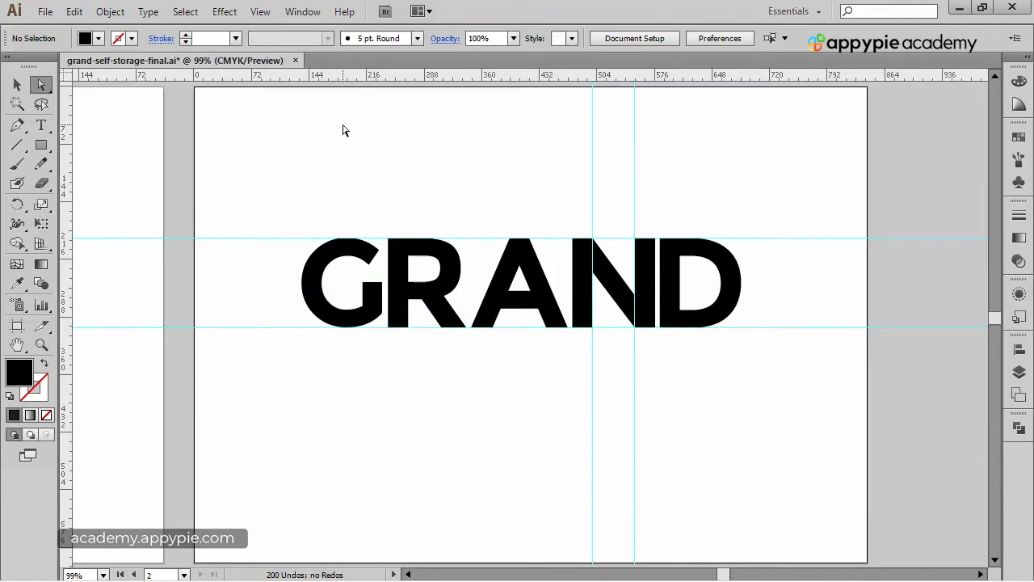
pyautogui.hotkey('ctrl', 'r')
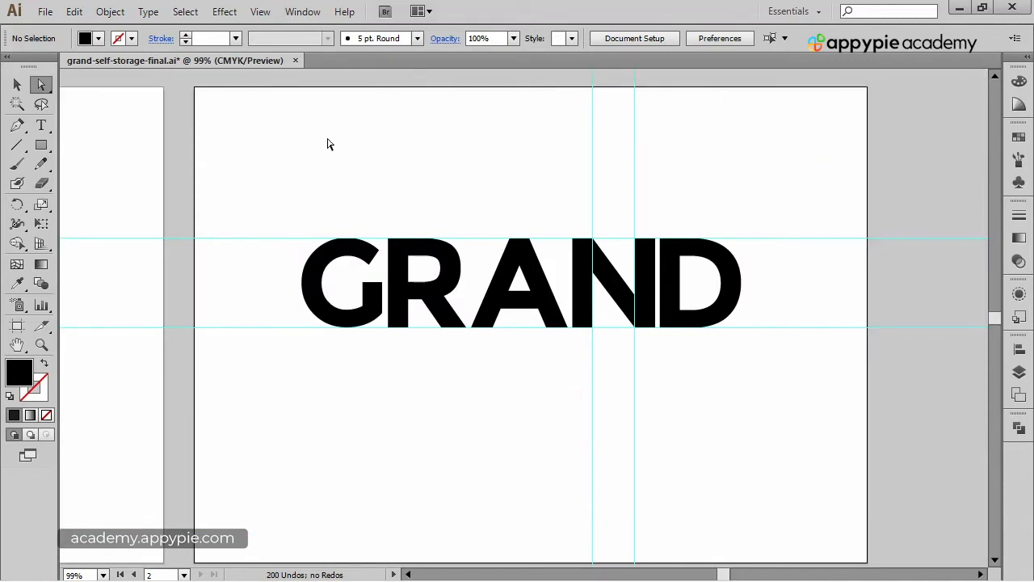
pyautogui.click(267, 16)
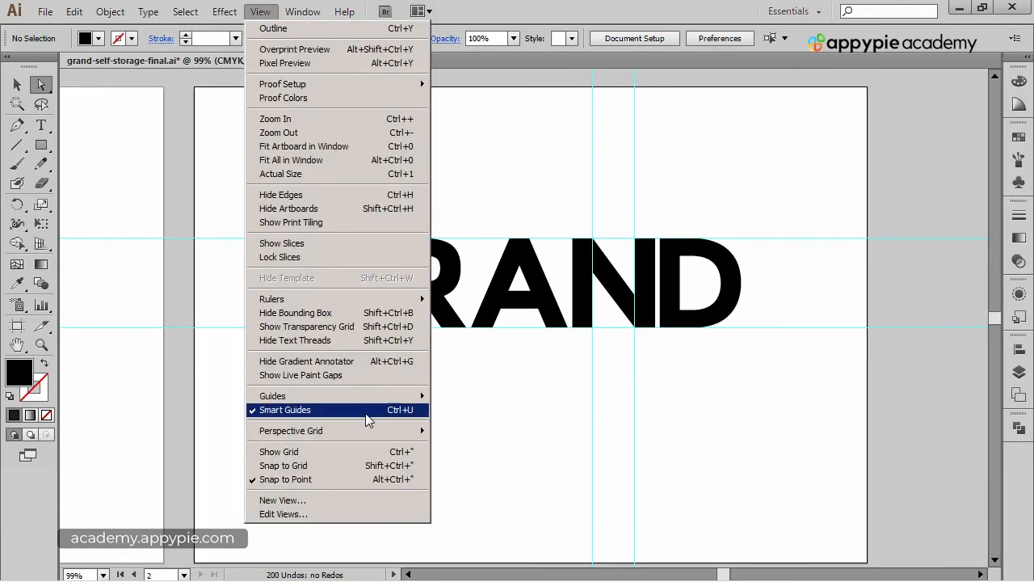
pyautogui.moveTo(371, 402)
pyautogui.click(489, 451)
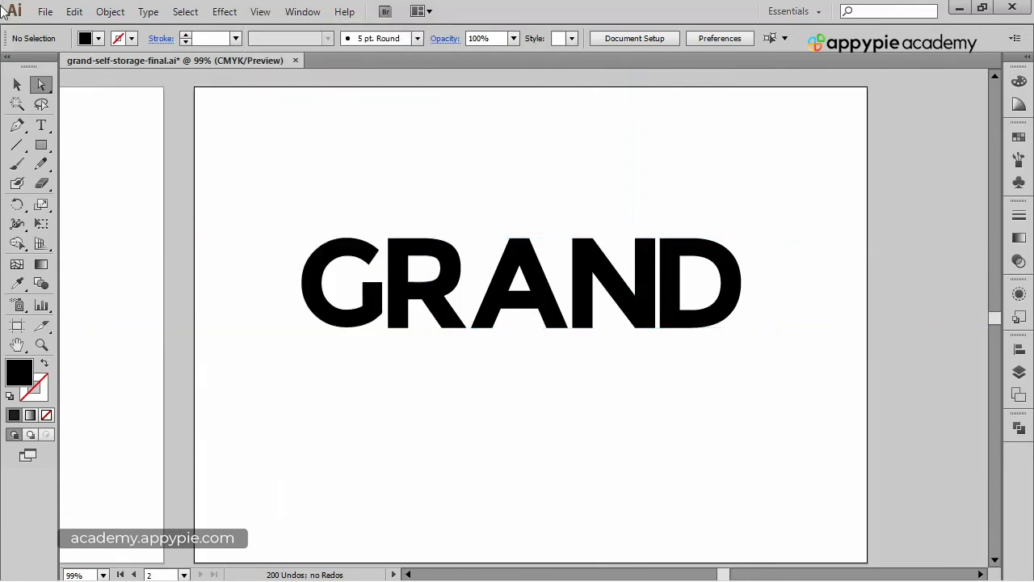
# Examine the reference logo's red-striped N on the neighbouring artboard.
pyautogui.click(17, 84)
pyautogui.moveTo(386, 245); pyautogui.dragTo(745, 422)
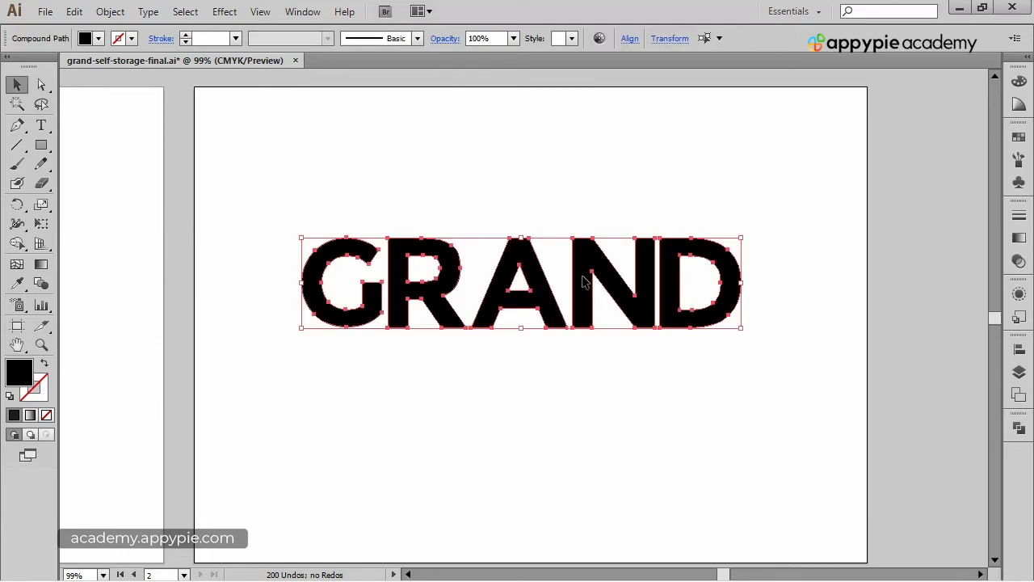
pyautogui.moveTo(582, 273); pyautogui.dragTo(582, 254)
pyautogui.click(211, 203)
pyautogui.moveTo(204, 204); pyautogui.dragTo(623, 170)
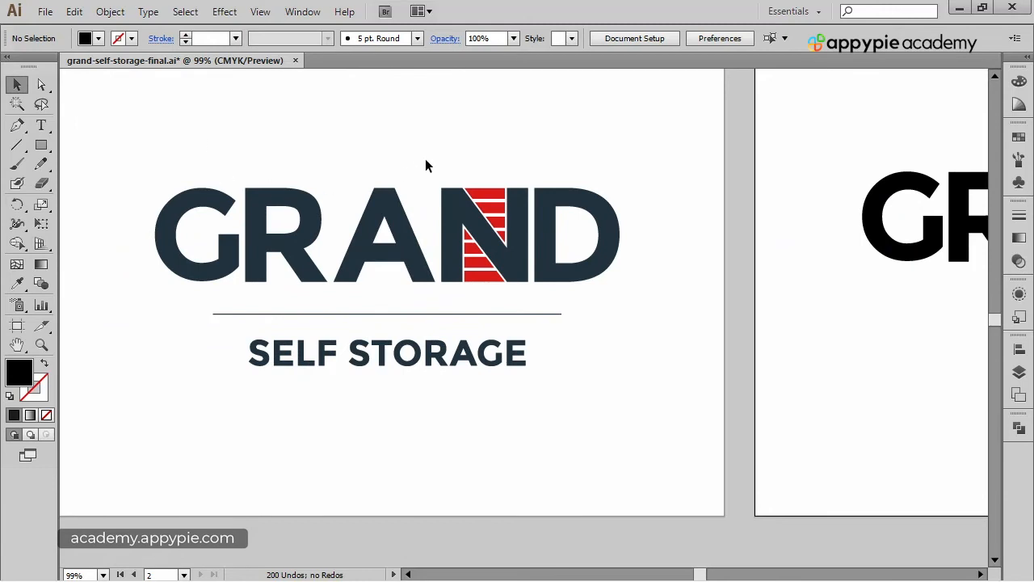
pyautogui.moveTo(423, 161); pyautogui.dragTo(561, 318)
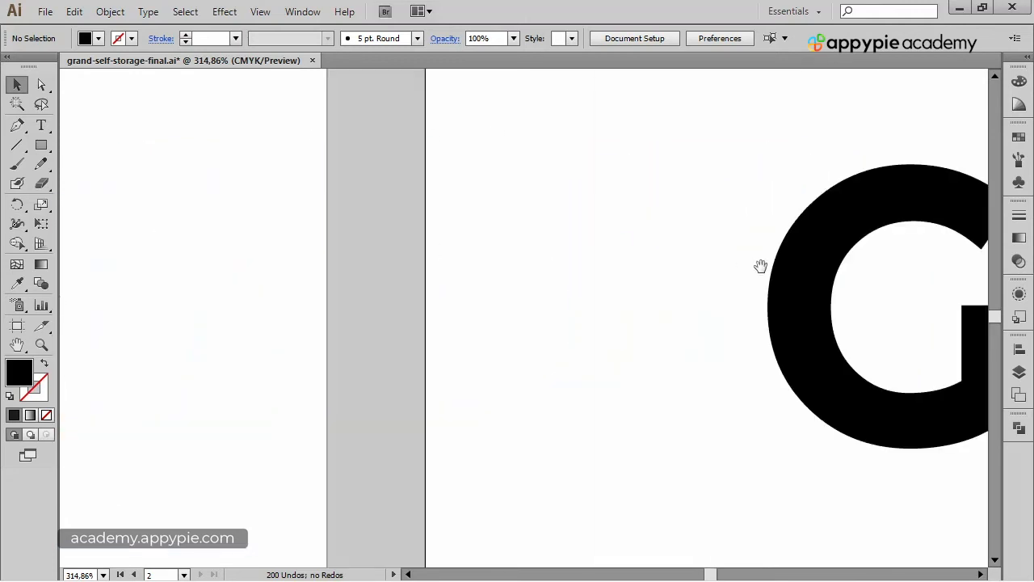
# Draw a rectangle about 84 x 22 pt across the top of the N.
pyautogui.hscroll(10, 762, 266)
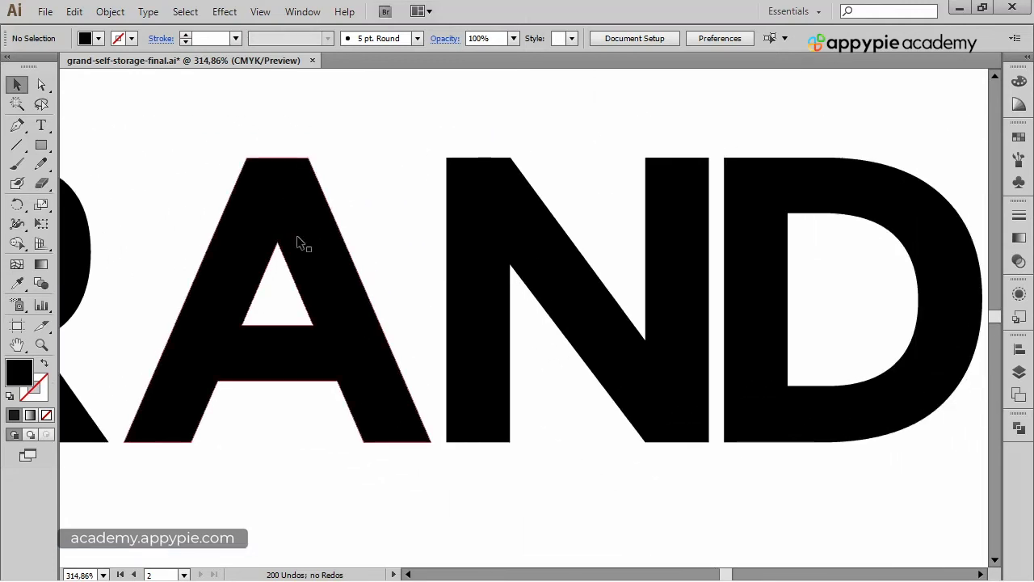
pyautogui.hotkey('ctrl', '-')
pyautogui.hotkey('ctrl', '-')
pyautogui.hotkey('ctrl', '-')
pyautogui.moveTo(327, 225); pyautogui.dragTo(468, 192)
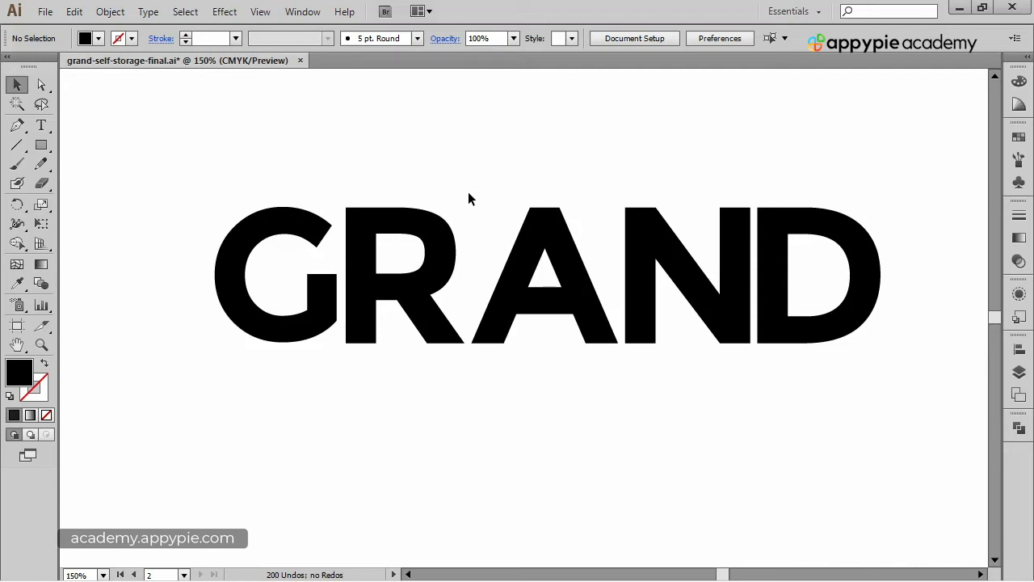
pyautogui.moveTo(468, 194); pyautogui.dragTo(425, 180)
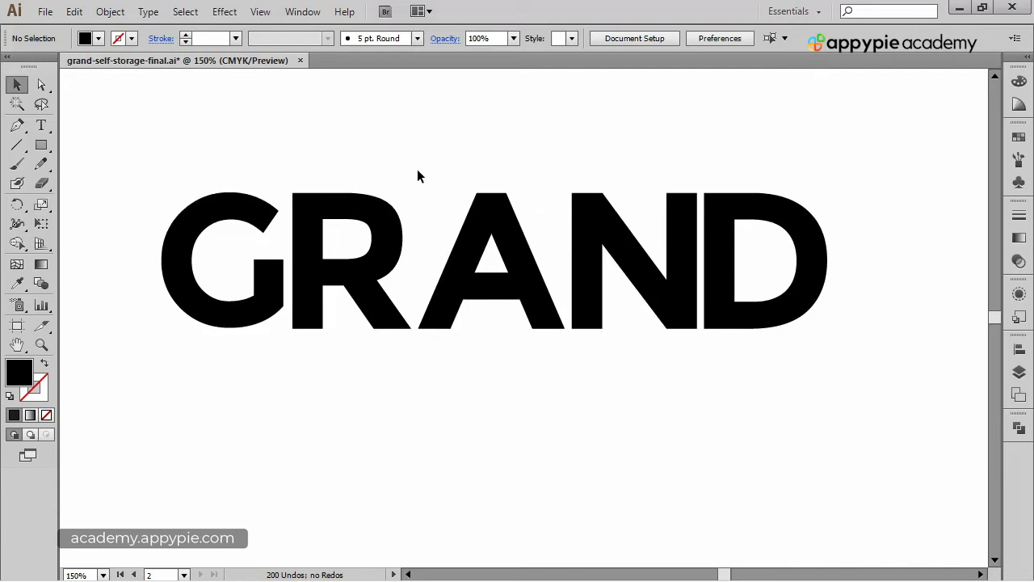
pyautogui.moveTo(421, 136); pyautogui.dragTo(423, 138)
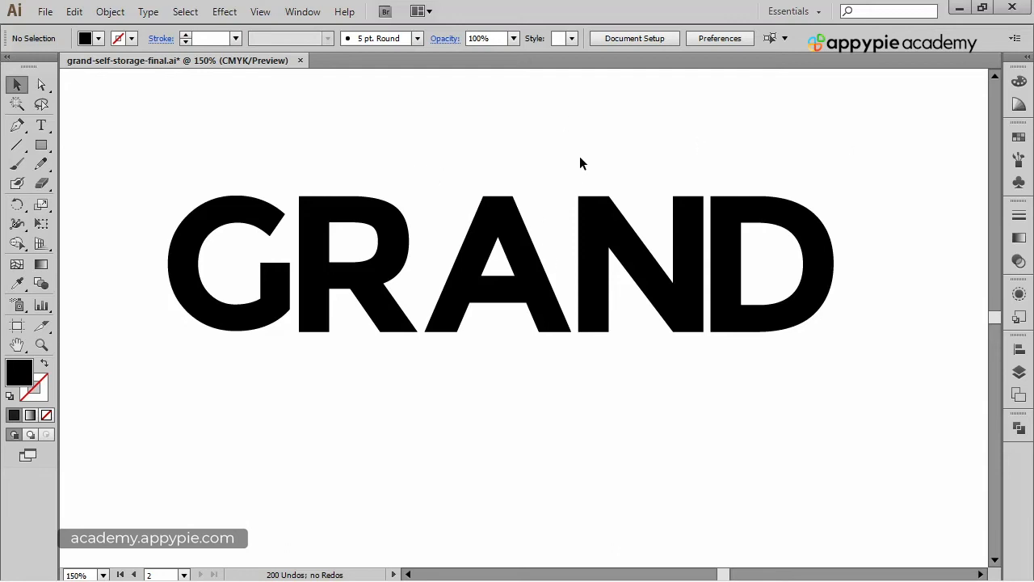
pyautogui.moveTo(541, 148); pyautogui.dragTo(774, 429)
pyautogui.moveTo(675, 283); pyautogui.dragTo(643, 317)
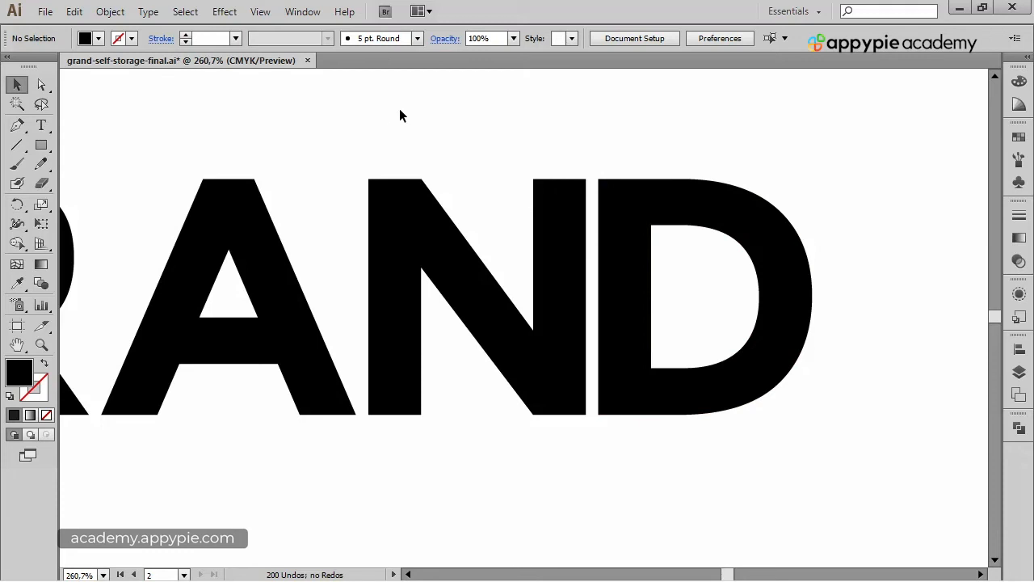
pyautogui.click(42, 145)
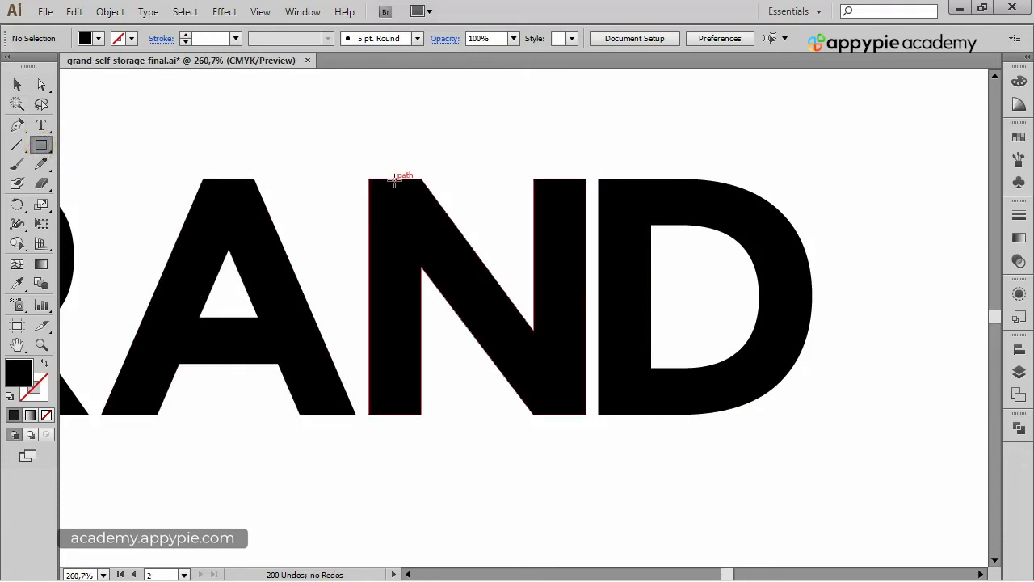
pyautogui.moveTo(391, 179); pyautogui.dragTo(568, 225)
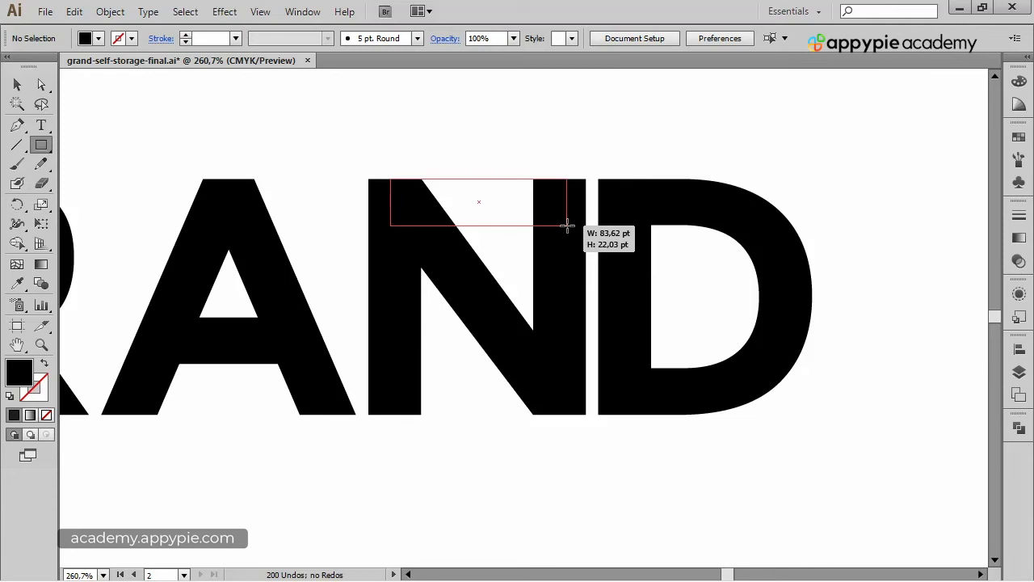
pyautogui.moveTo(567, 225); pyautogui.dragTo(567, 225)
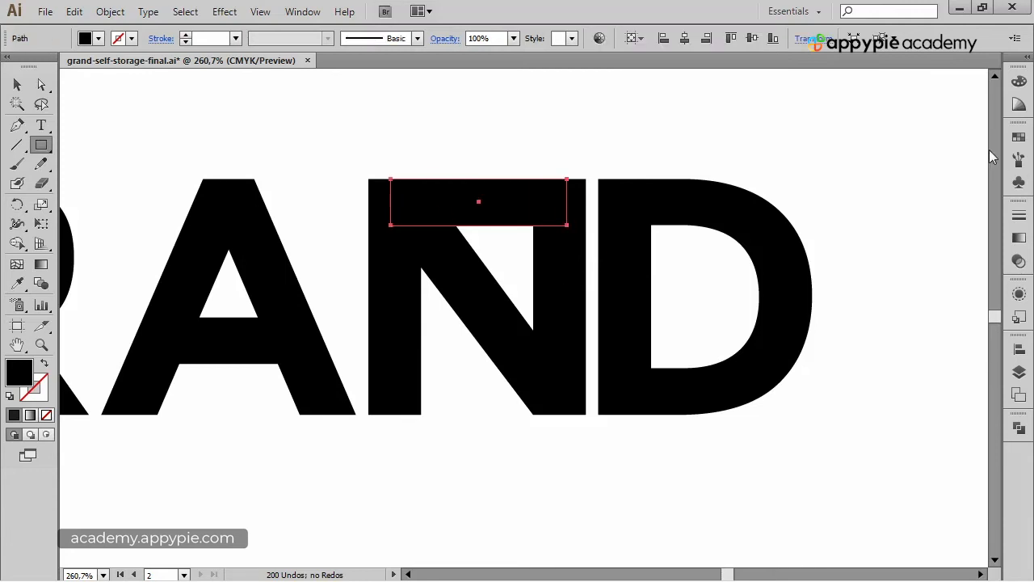
# Fill the rectangle with the red swatch.
pyautogui.click(1017, 142)
pyautogui.click(875, 144)
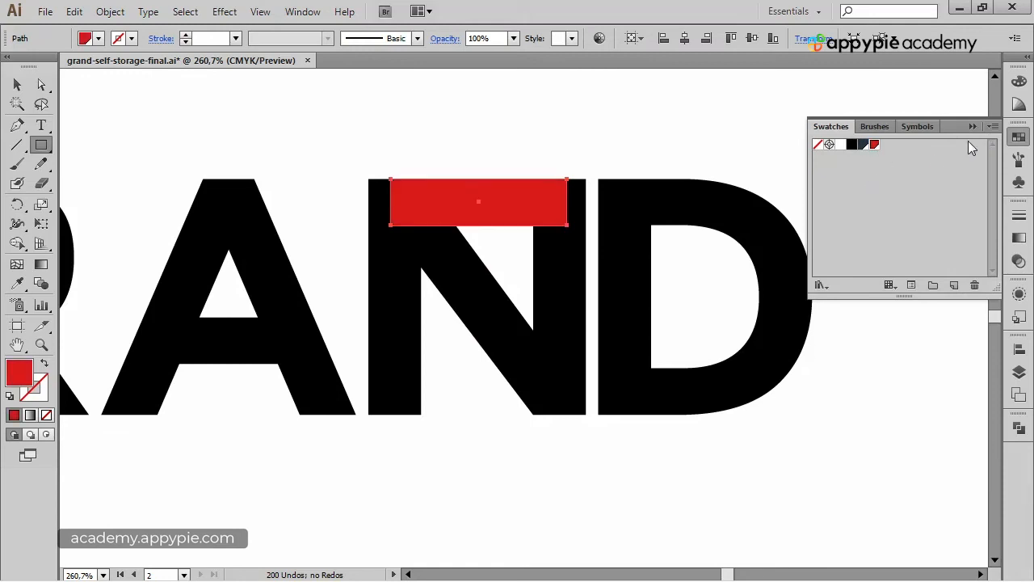
pyautogui.click(975, 127)
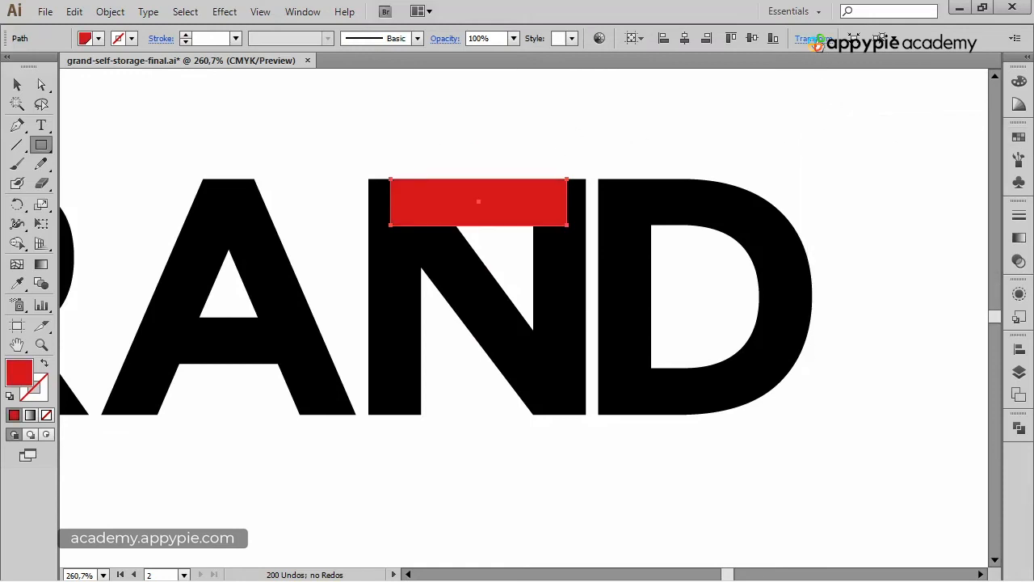
# Try reducing the red rectangle's height to 10 pt from its top reference point.
pyautogui.click(815, 39)
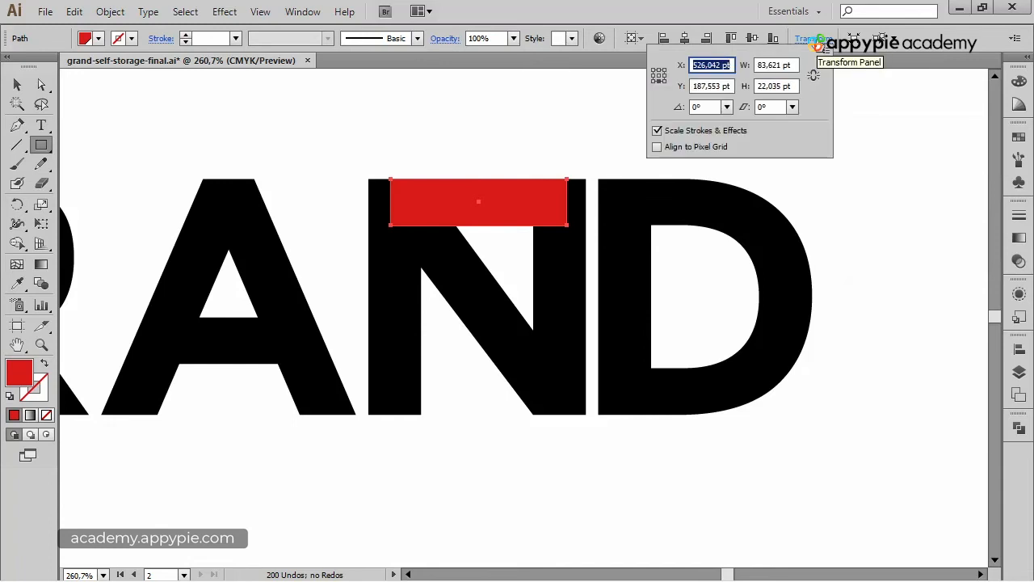
pyautogui.click(657, 70)
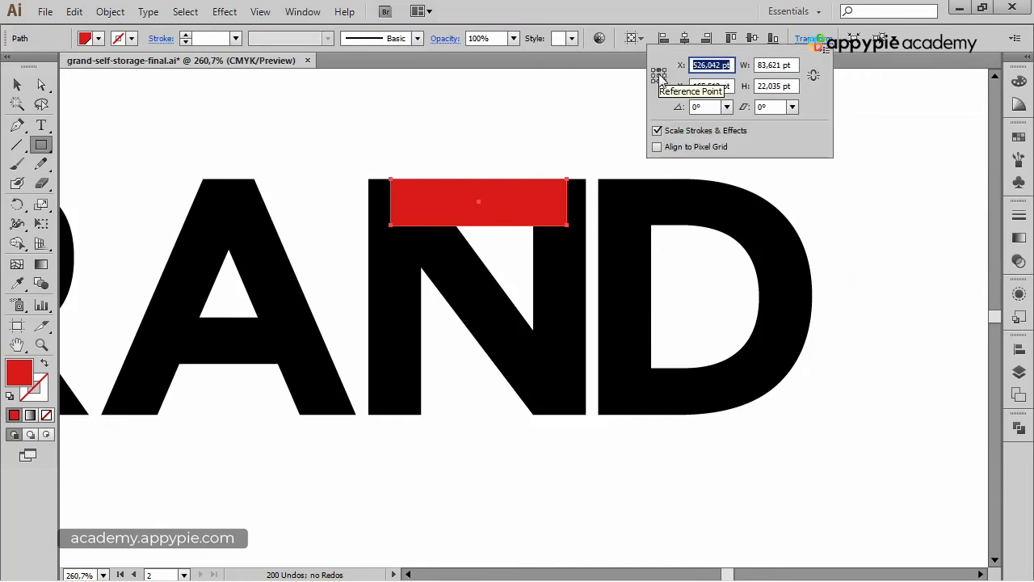
pyautogui.click(792, 87)
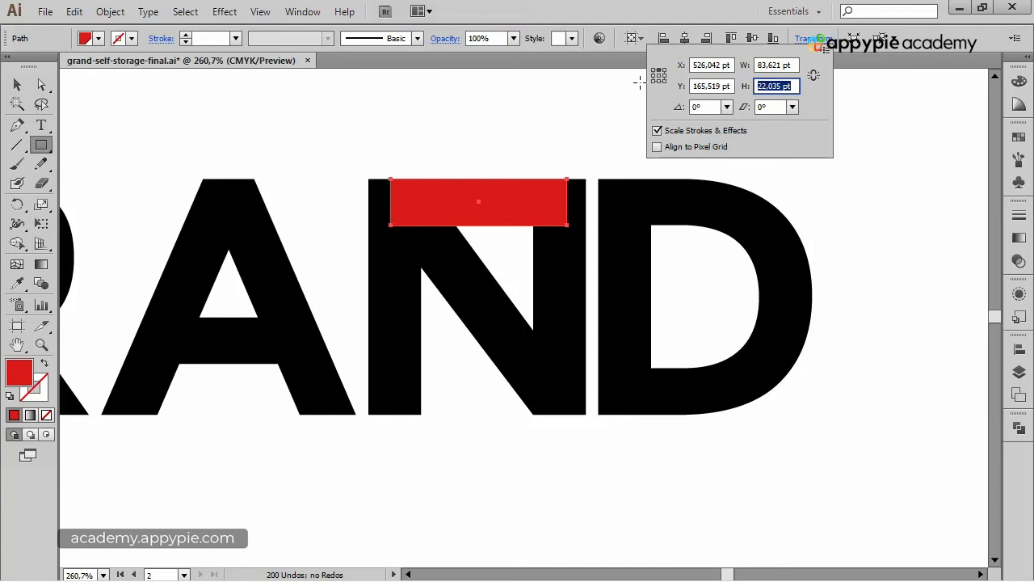
pyautogui.write('10')
pyautogui.press('Return')
pyautogui.write('0')
pyautogui.press('Return')
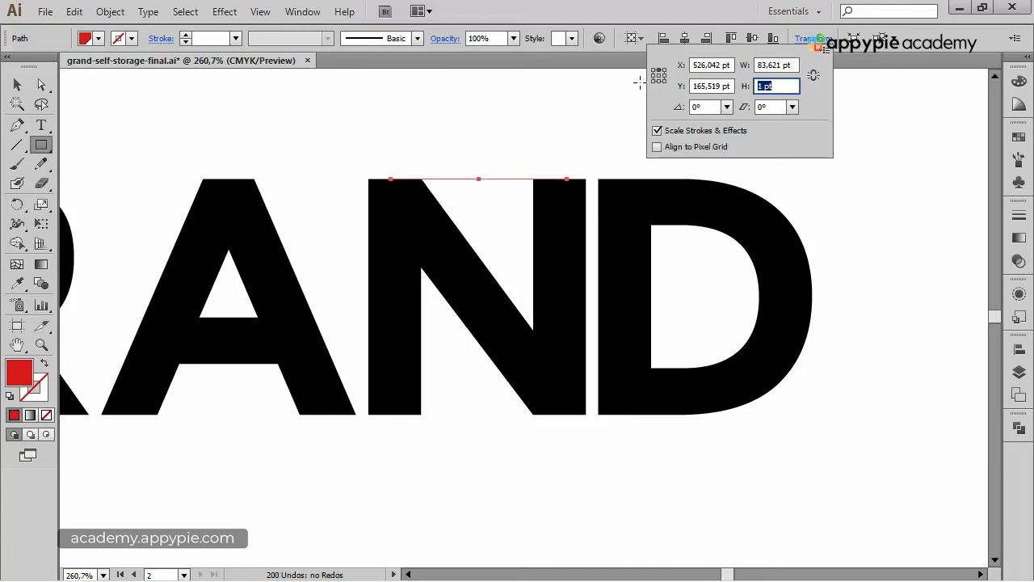
pyautogui.press('v')
pyautogui.click(119, 130)
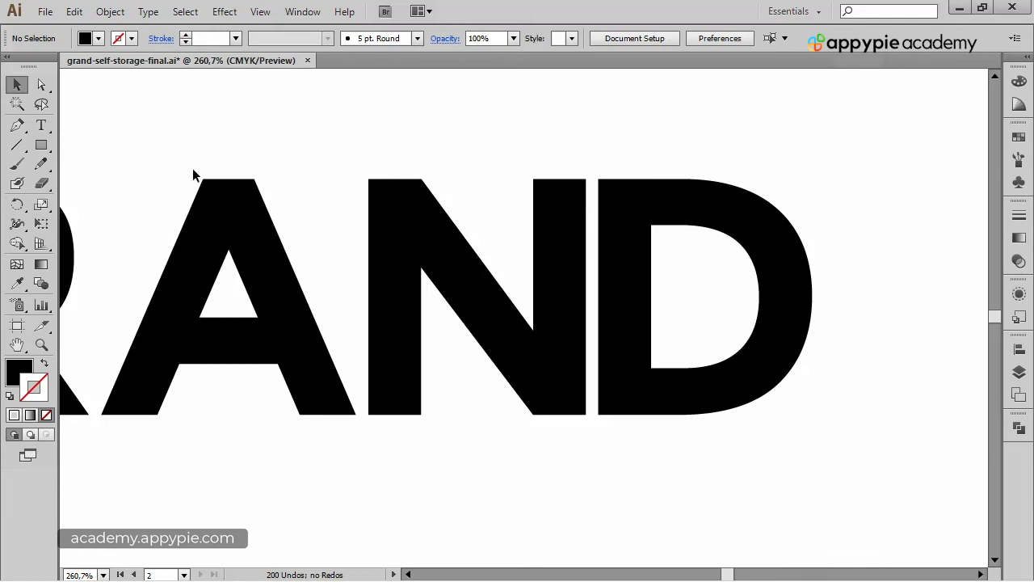
# Draw a rectangle about 79 x 16 pt across the top of the N.
pyautogui.click(42, 145)
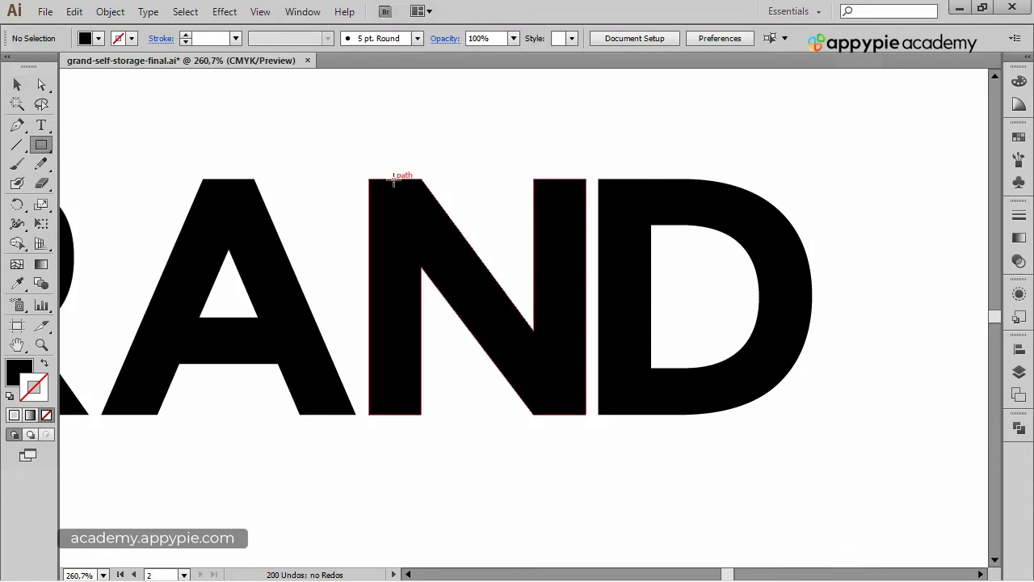
pyautogui.moveTo(394, 178); pyautogui.dragTo(561, 213)
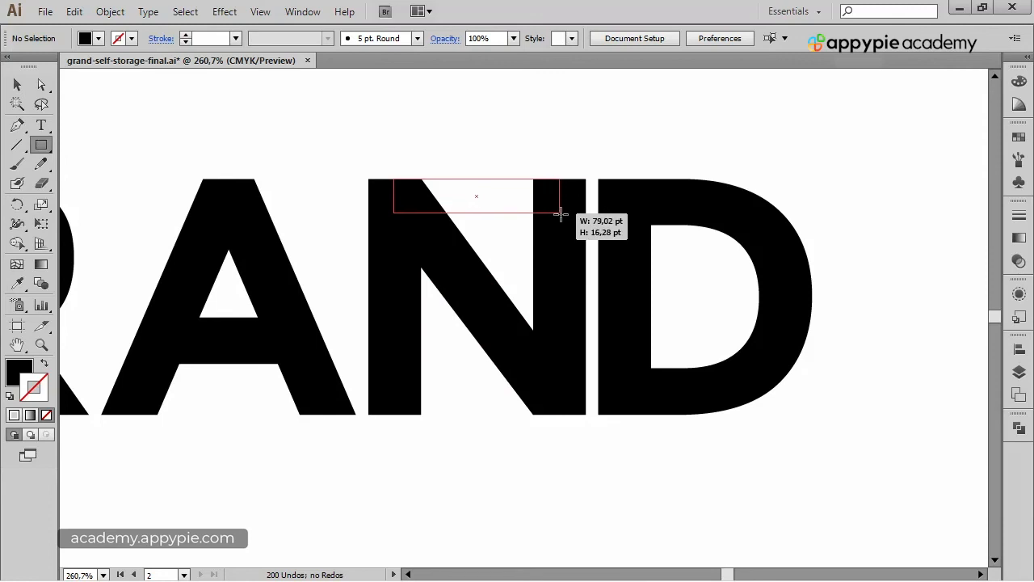
pyautogui.moveTo(561, 214); pyautogui.dragTo(561, 213)
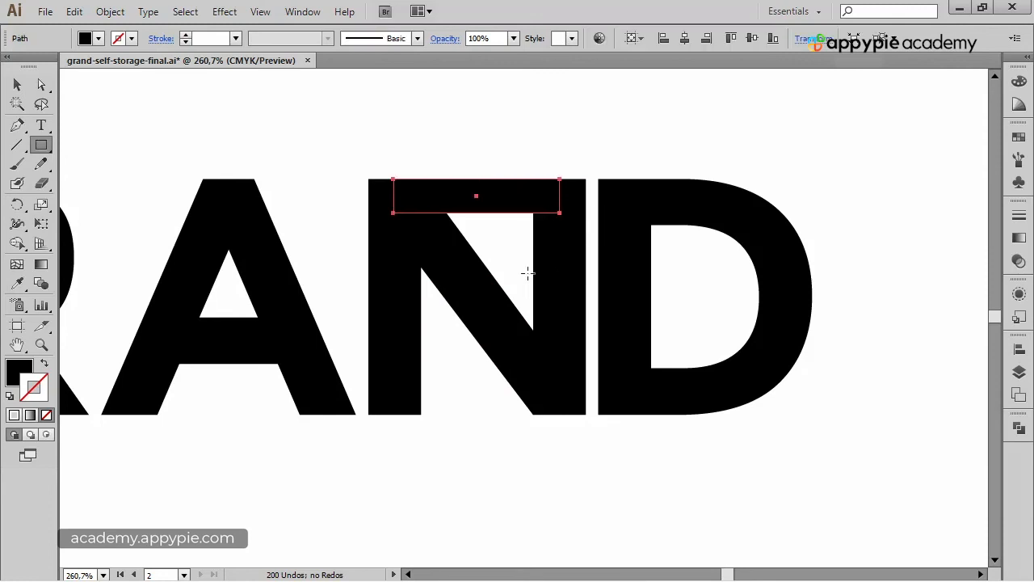
# Set the rectangle's height to 14 pt, keeping its top edge fixed.
pyautogui.click(813, 38)
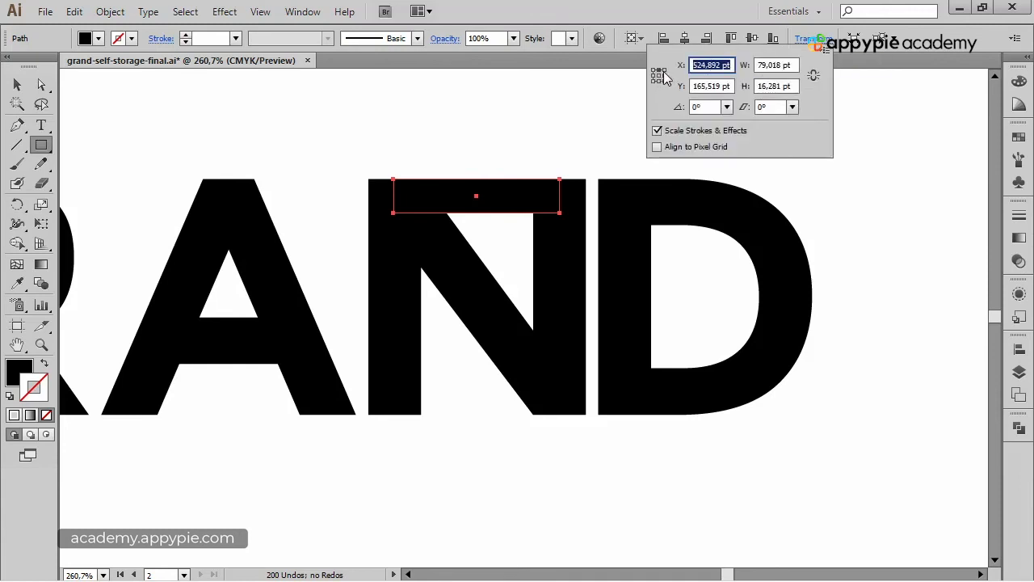
pyautogui.click(776, 88)
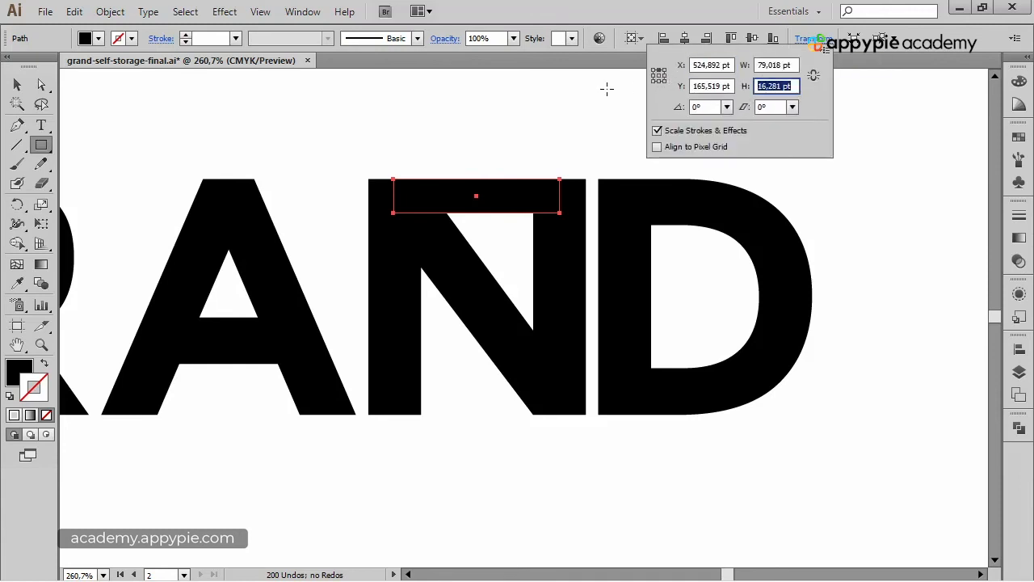
pyautogui.write('14')
pyautogui.press('Return')
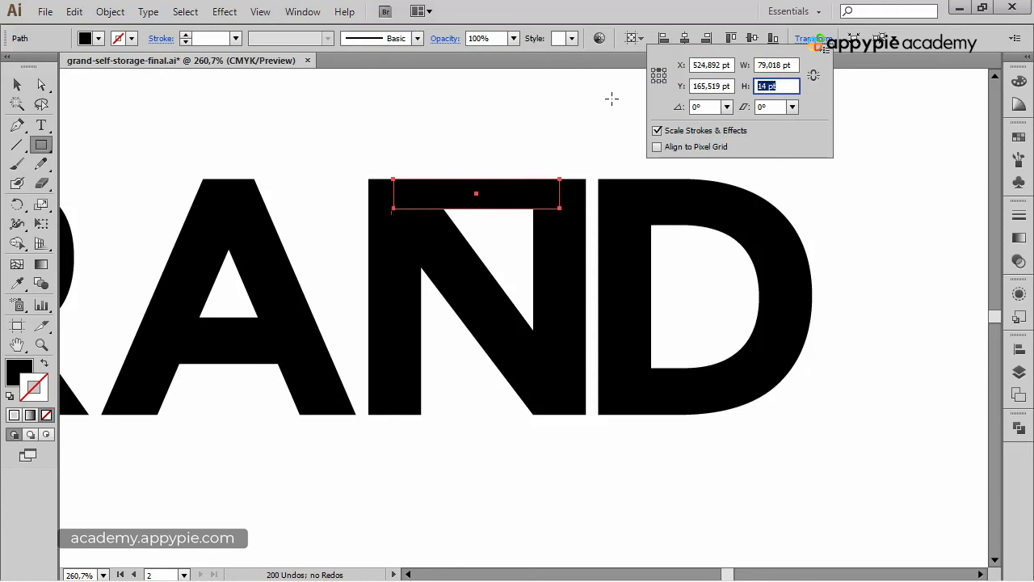
pyautogui.press('Down')
pyautogui.press('Down')
pyautogui.press('Down')
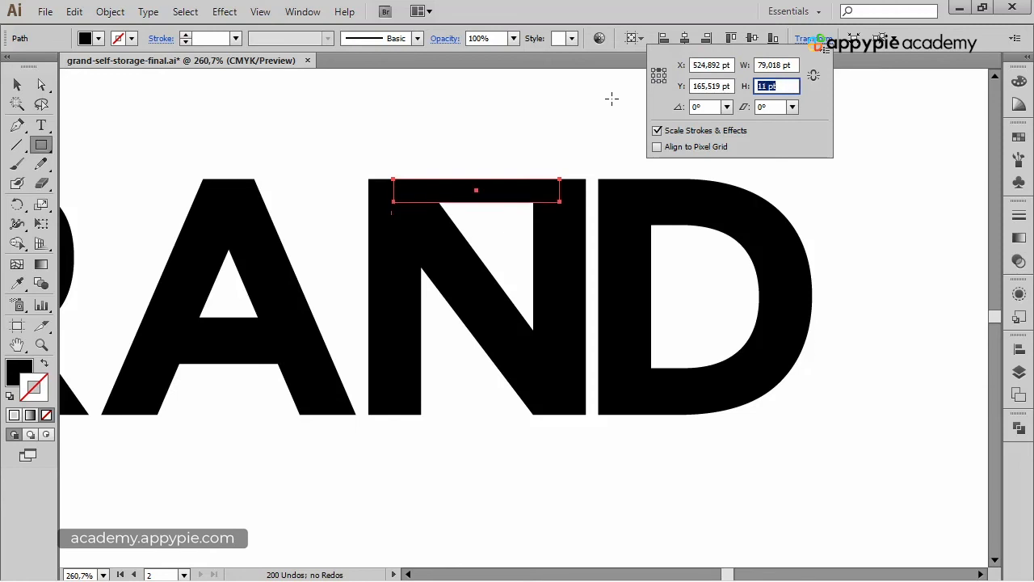
pyautogui.press('Up')
pyautogui.press('Up')
pyautogui.press('Up')
pyautogui.press('Up')
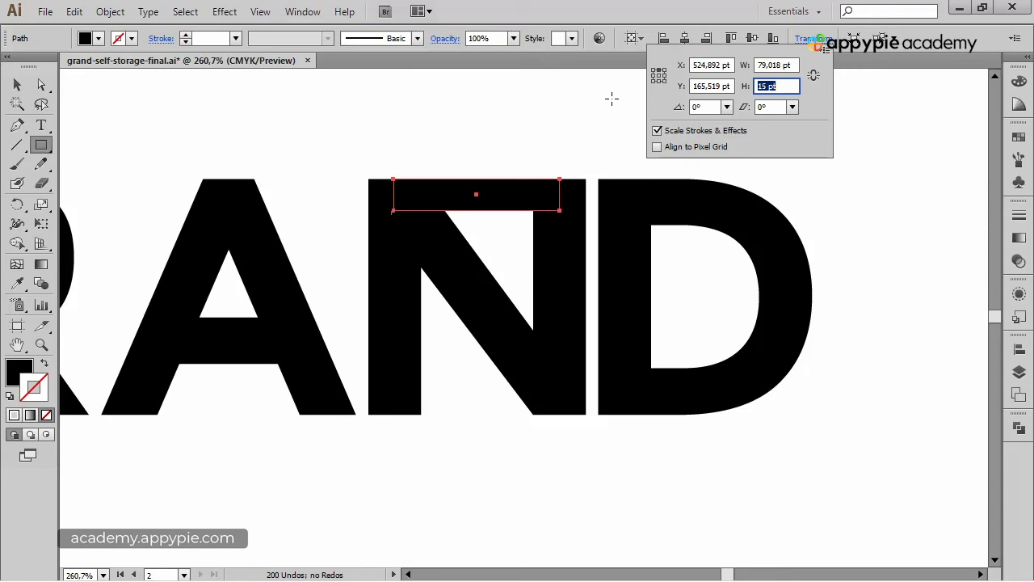
pyautogui.press('Down')
# Fill the new rectangle with the red swatch.
pyautogui.doubleClick(16, 84)
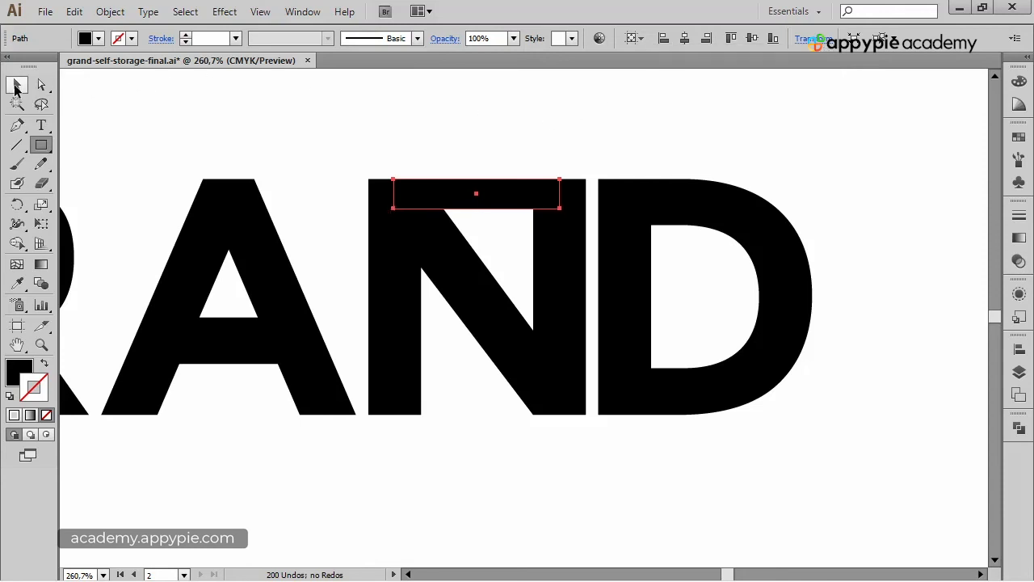
pyautogui.click(1020, 290)
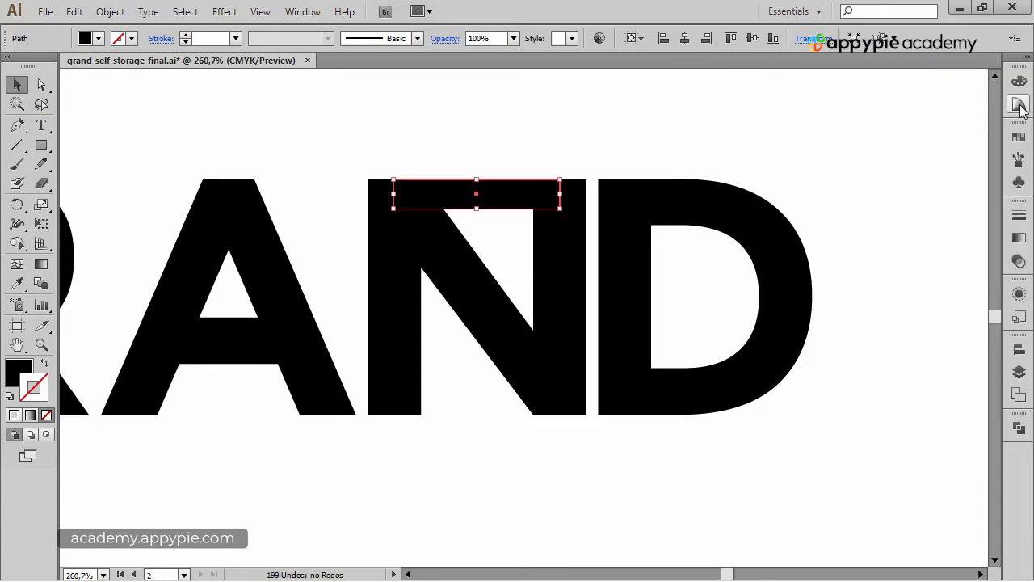
pyautogui.click(1017, 138)
pyautogui.press('x')
pyautogui.click(874, 144)
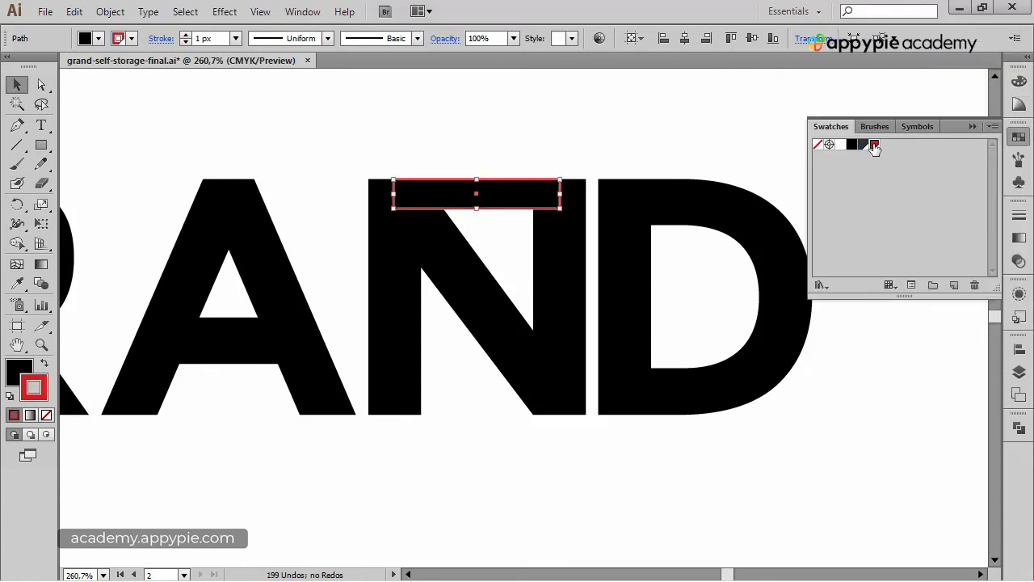
pyautogui.hotkey('shift', 'x')
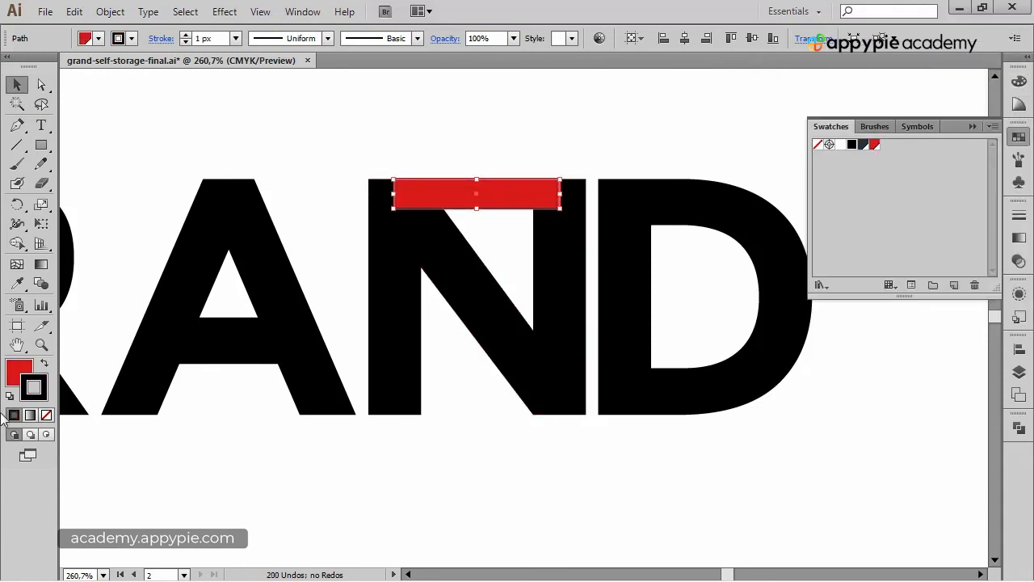
pyautogui.click(18, 373)
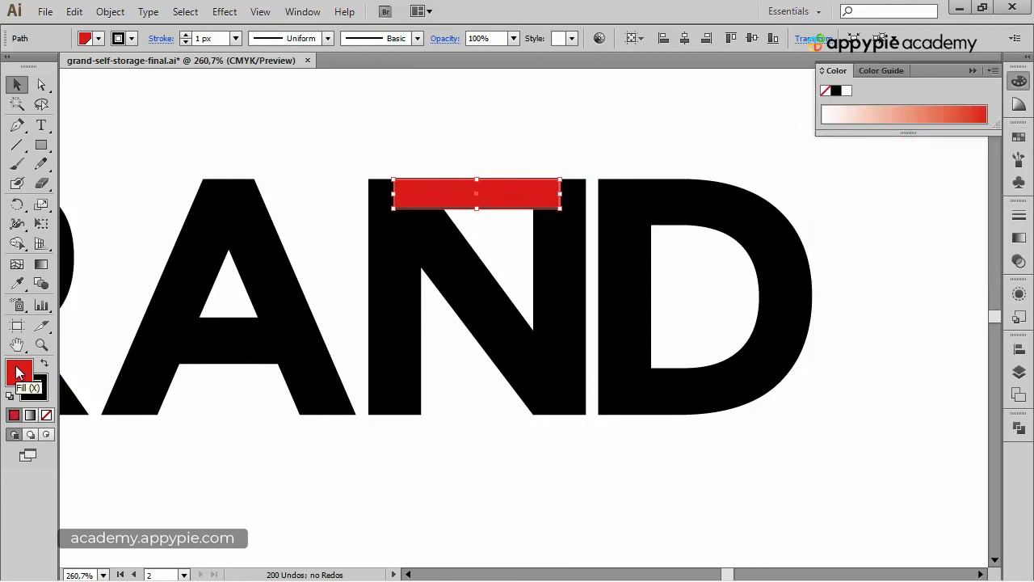
# Remove the stroke from the red rectangle and deselect it.
pyautogui.click(46, 416)
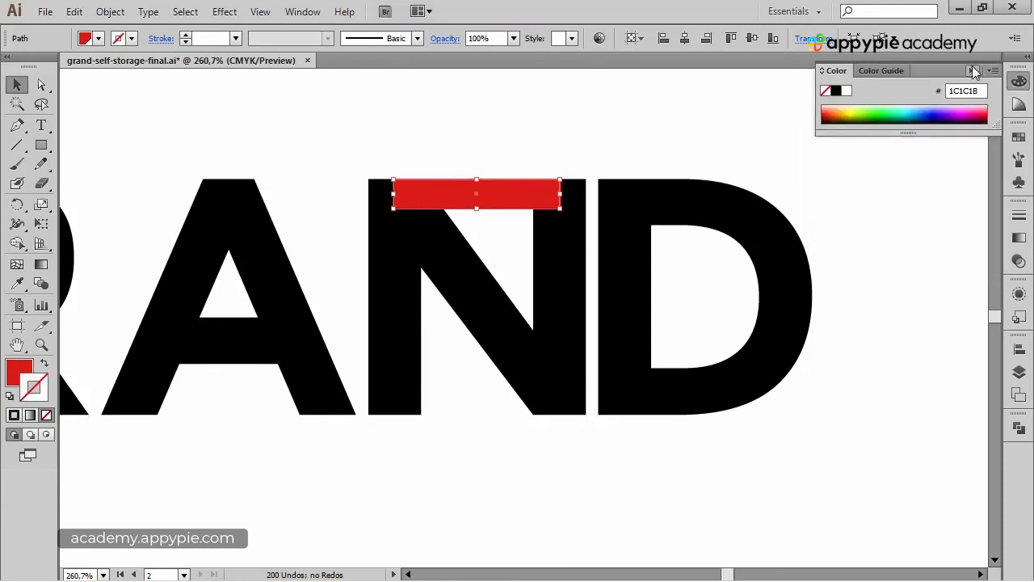
pyautogui.click(975, 72)
pyautogui.click(553, 108)
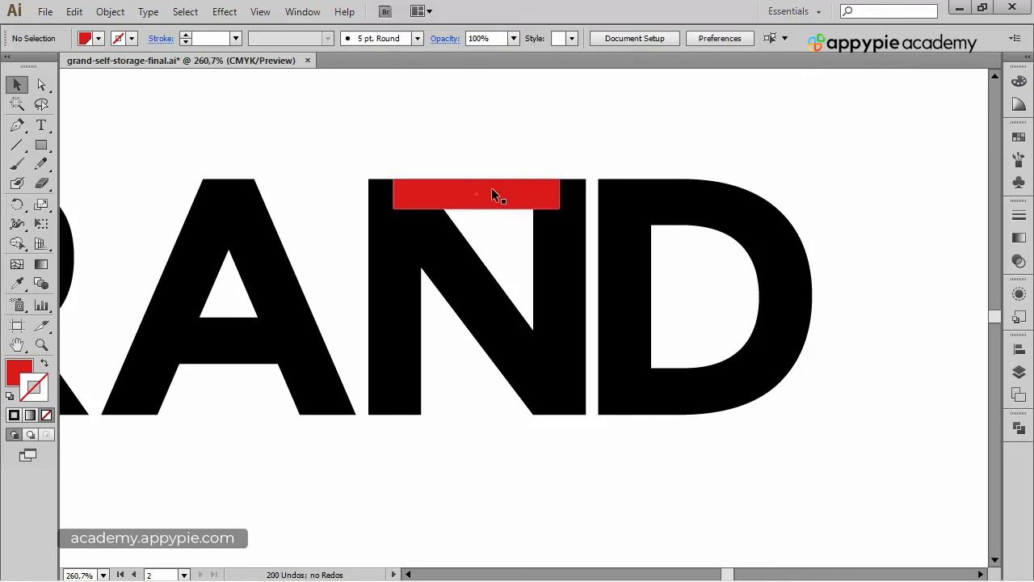
# Duplicate the red rectangle about 57 pt straight down across the middle of the N.
pyautogui.moveTo(495, 193); pyautogui.dragTo(527, 316)
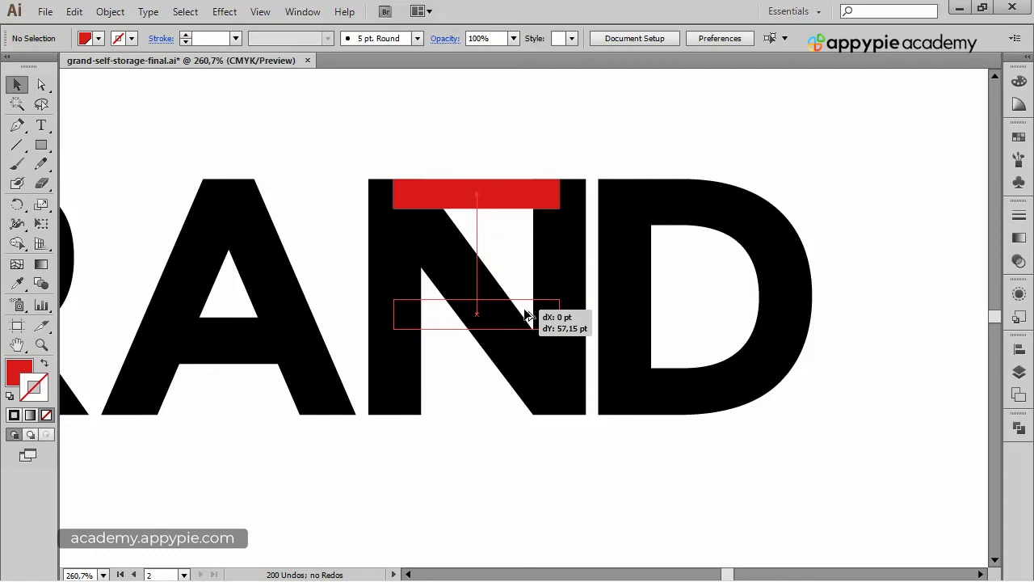
pyautogui.moveTo(527, 316); pyautogui.dragTo(527, 316)
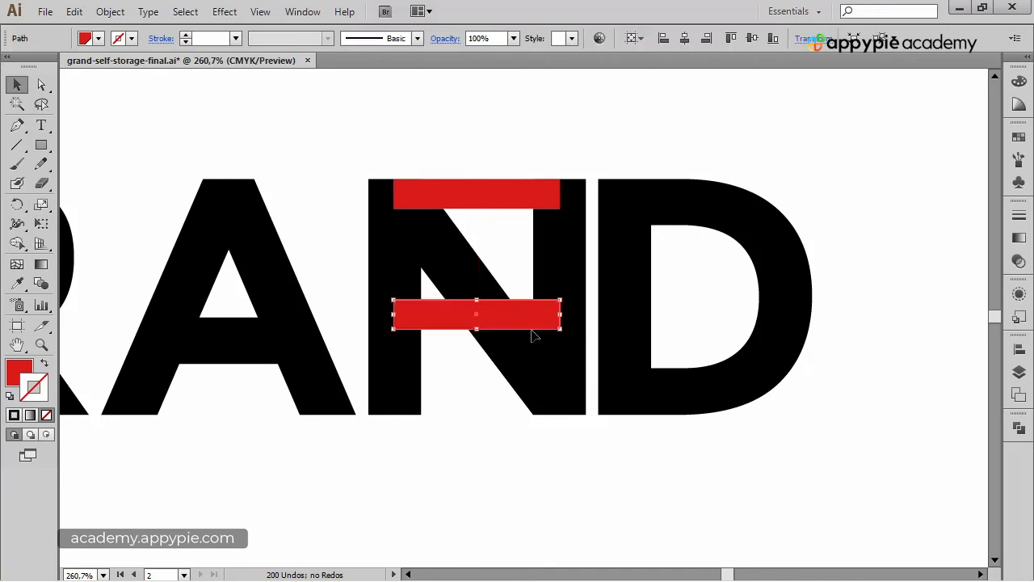
pyautogui.click(534, 121)
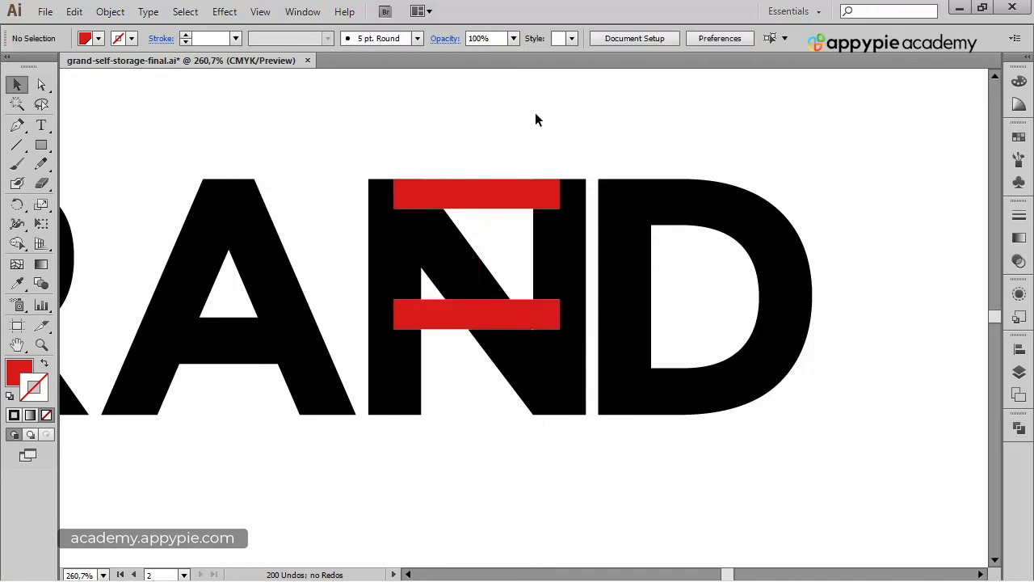
# Nudge the top red rectangle slightly downward within the N.
pyautogui.hotkey('ctrl', 'space')
pyautogui.moveTo(581, 431); pyautogui.dragTo(400, 287)
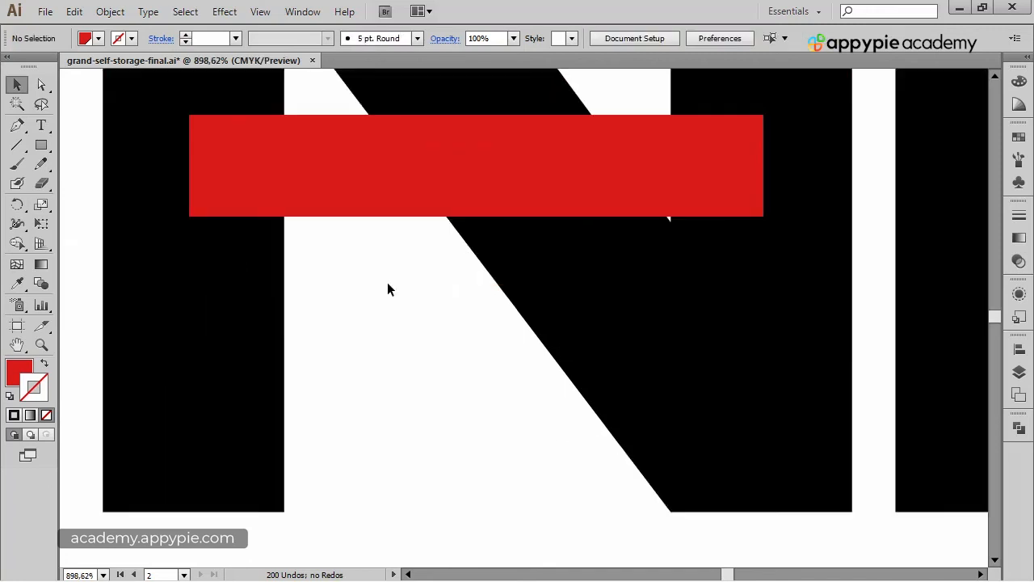
pyautogui.moveTo(695, 177); pyautogui.dragTo(695, 185)
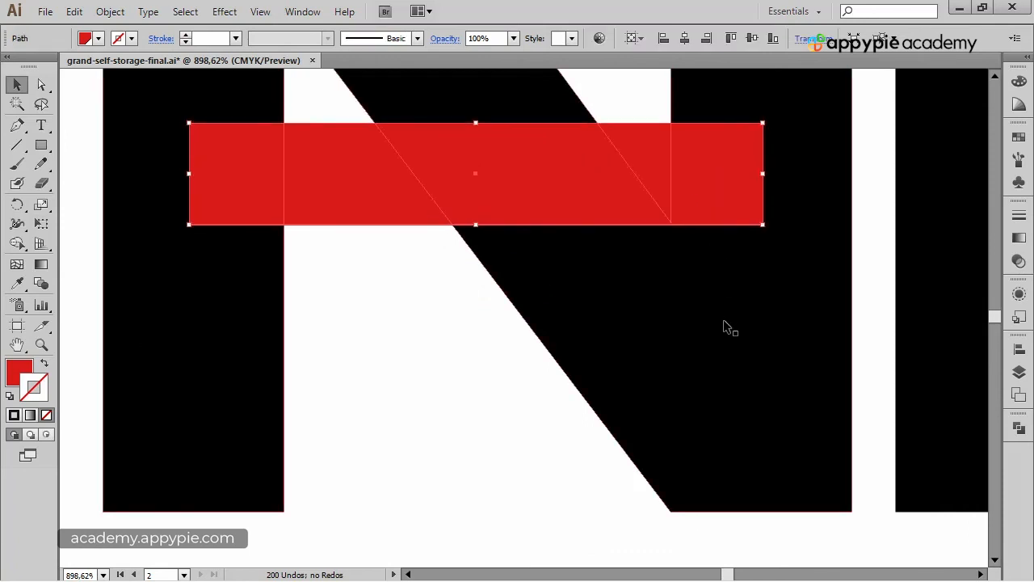
pyautogui.hotkey('ctrl', '-')
pyautogui.hotkey('ctrl', '-')
pyautogui.hotkey('ctrl', '-')
pyautogui.hotkey('ctrl', '-')
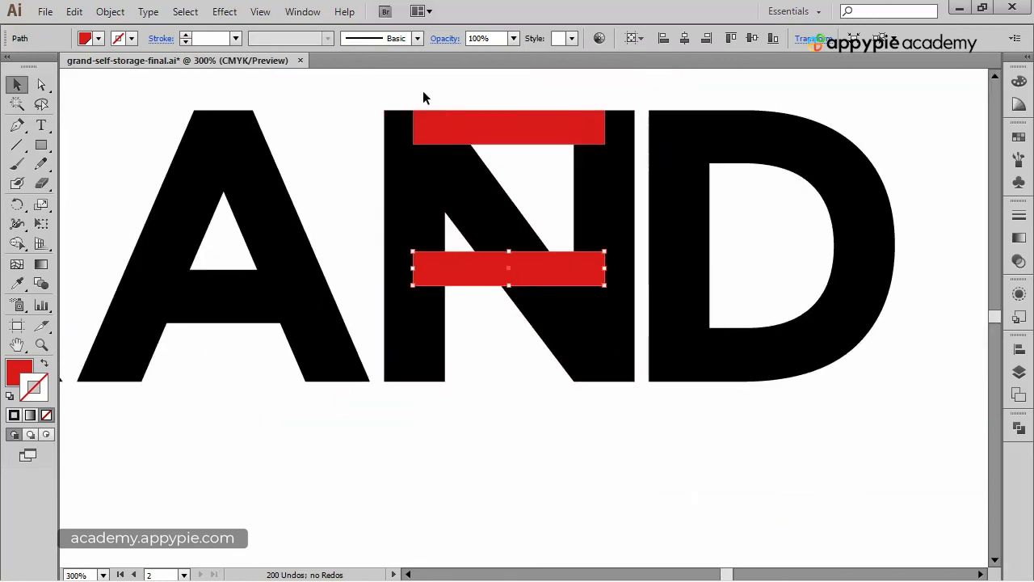
pyautogui.click(456, 98)
pyautogui.moveTo(457, 98); pyautogui.dragTo(412, 123)
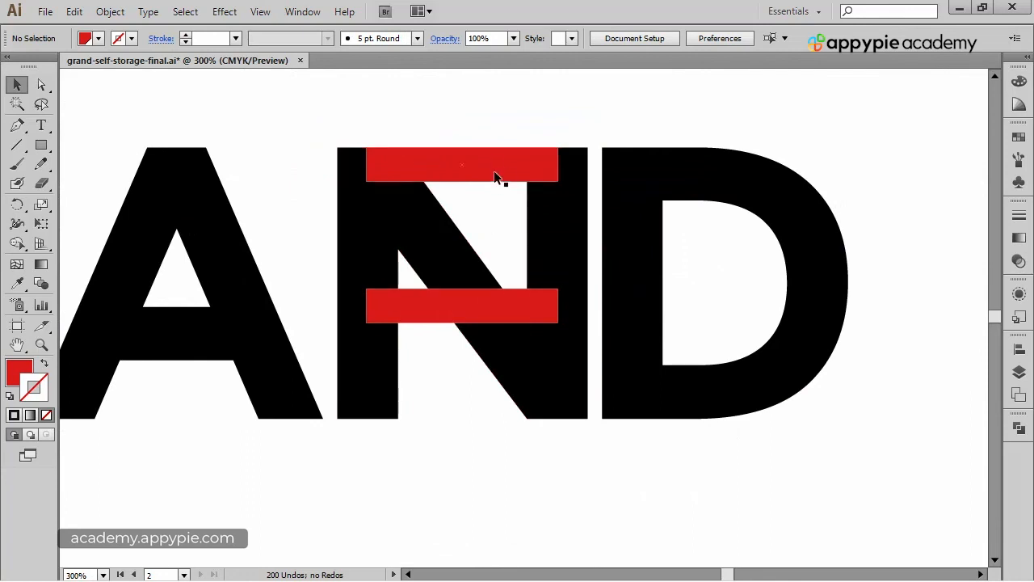
pyautogui.moveTo(196, 219); pyautogui.dragTo(986, 225)
pyautogui.moveTo(312, 224); pyautogui.dragTo(1029, 211)
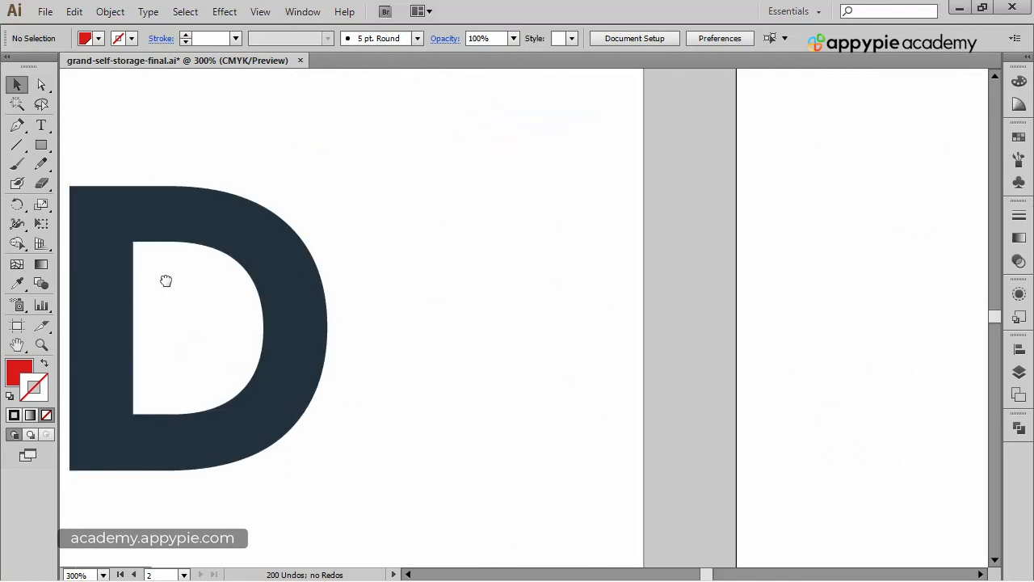
pyautogui.moveTo(166, 281); pyautogui.dragTo(749, 172)
pyautogui.moveTo(843, 211); pyautogui.dragTo(16, 242)
pyautogui.moveTo(715, 222); pyautogui.dragTo(3, 247)
pyautogui.moveTo(776, 233); pyautogui.dragTo(325, 274)
pyautogui.moveTo(589, 242); pyautogui.dragTo(492, 261)
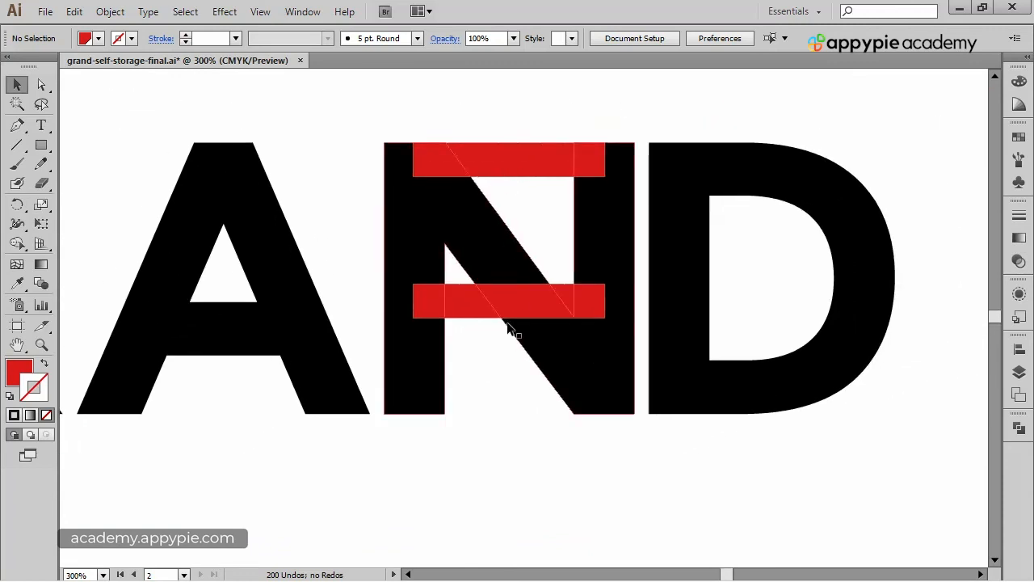
# Select both red rectangles and set the blend options to Specified Steps with 2 steps.
pyautogui.click(537, 158)
pyautogui.keyDown('shift'); pyautogui.click(556, 304); pyautogui.keyUp('shift')
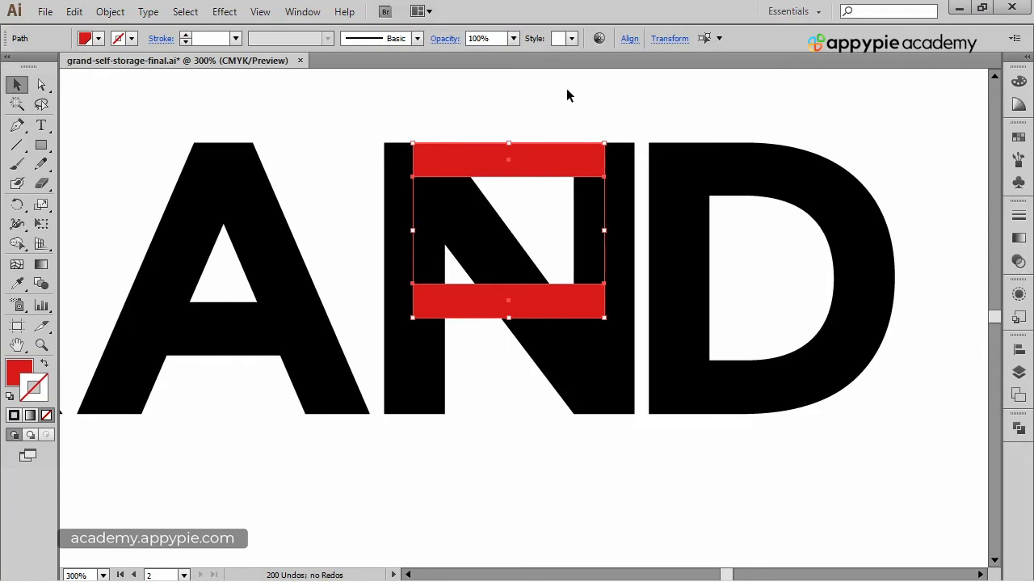
pyautogui.click(110, 14)
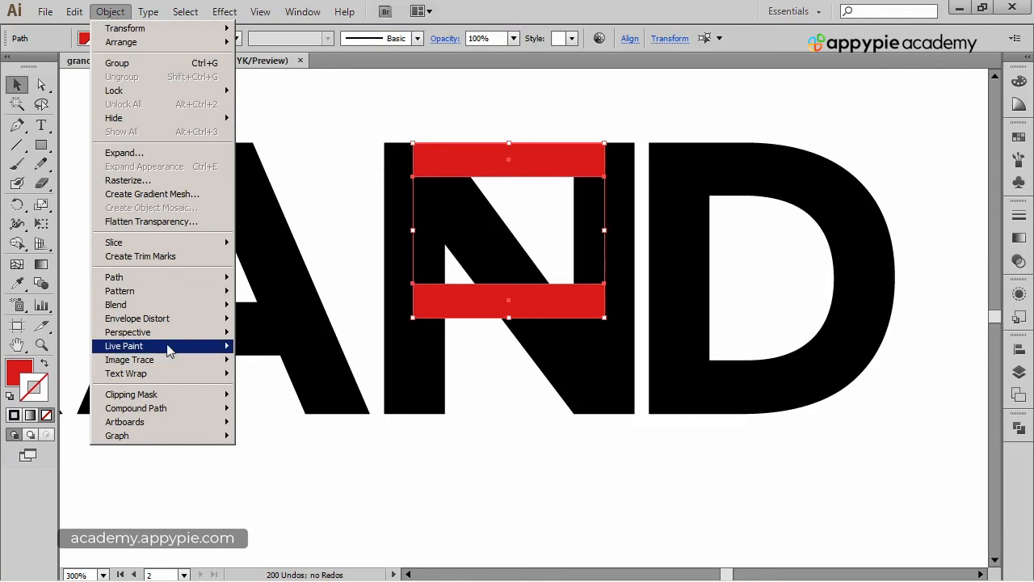
pyautogui.moveTo(170, 314)
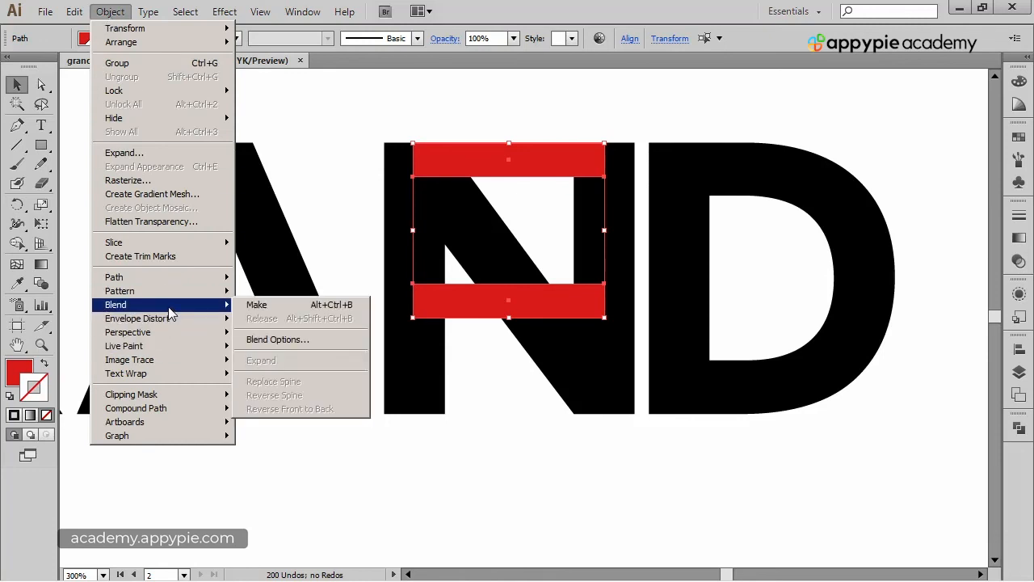
pyautogui.click(278, 340)
pyautogui.moveTo(214, 112); pyautogui.dragTo(218, 103)
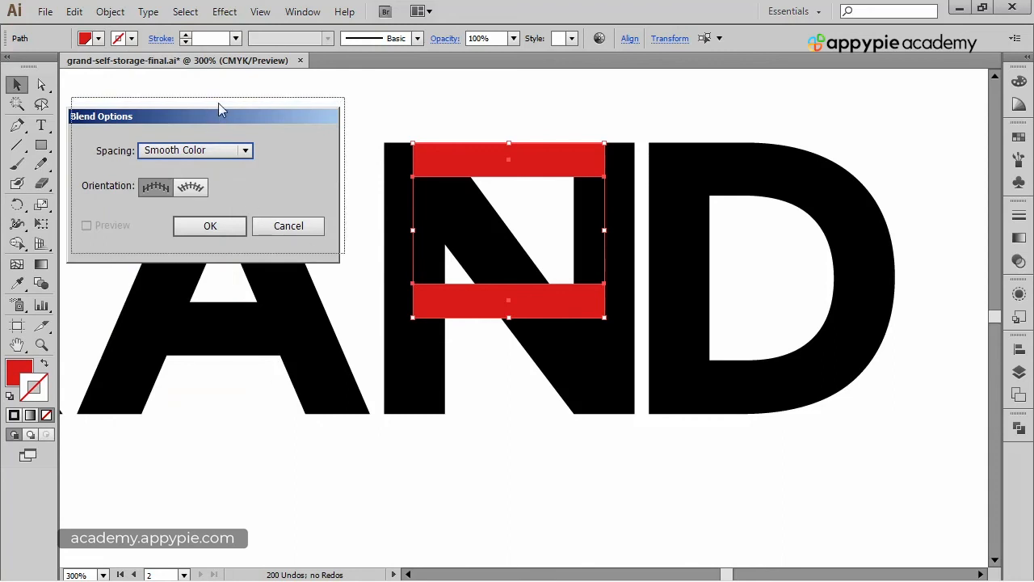
pyautogui.click(249, 142)
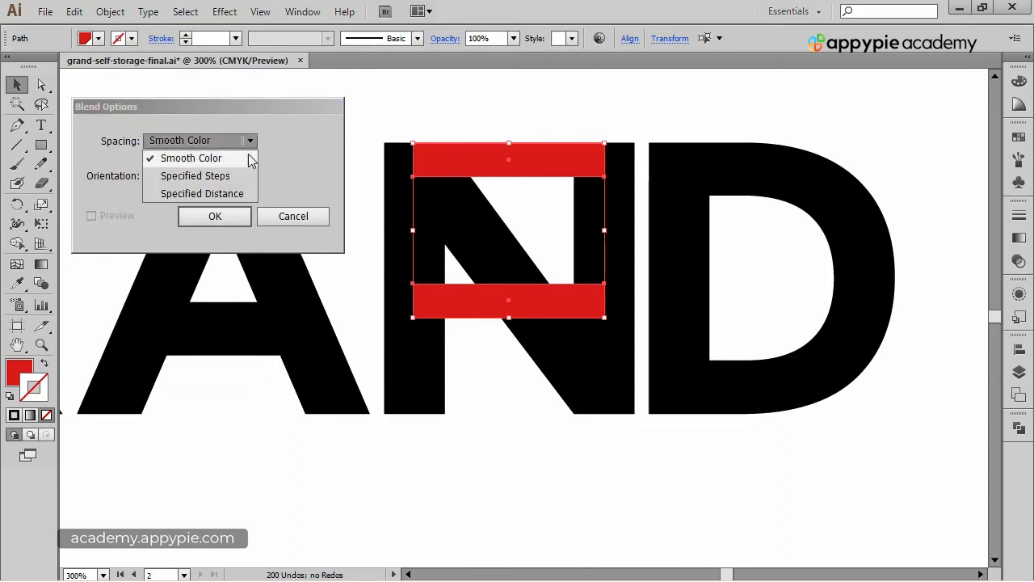
pyautogui.click(213, 107)
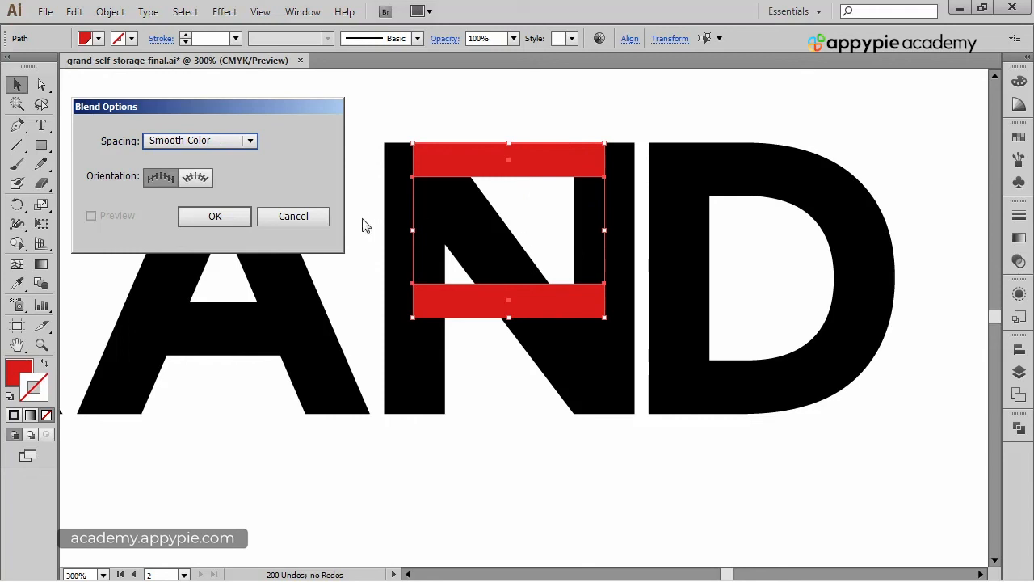
pyautogui.click(248, 142)
pyautogui.click(241, 175)
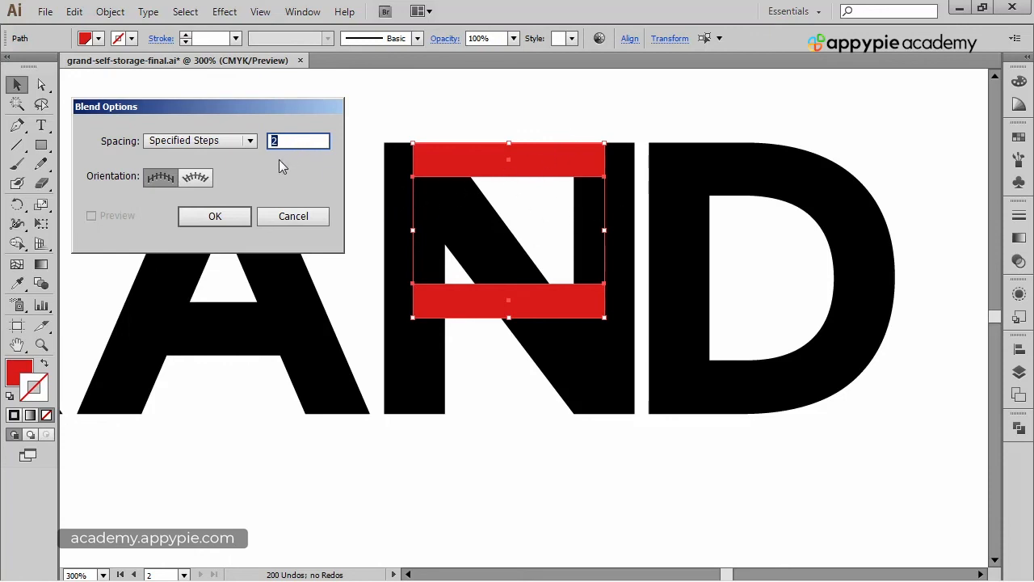
pyautogui.click(220, 220)
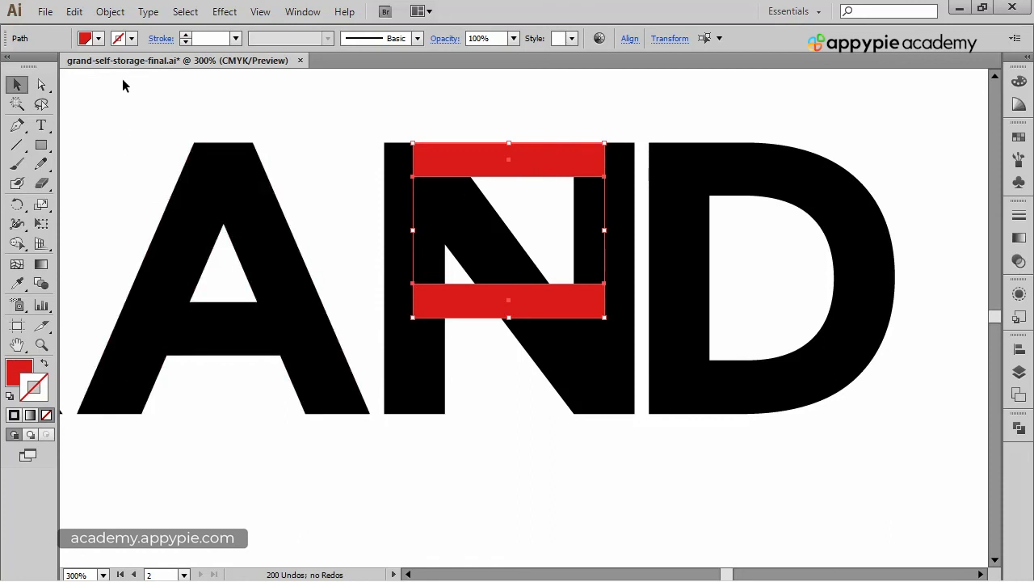
# Make a blend between the two red rectangles to create evenly spaced stripes, then deselect.
pyautogui.click(119, 13)
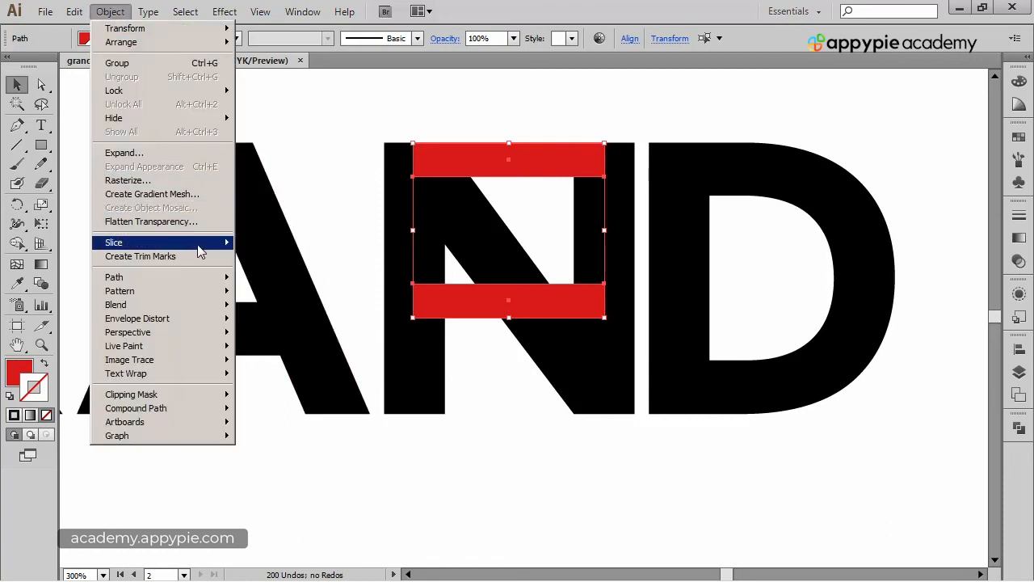
pyautogui.moveTo(205, 311)
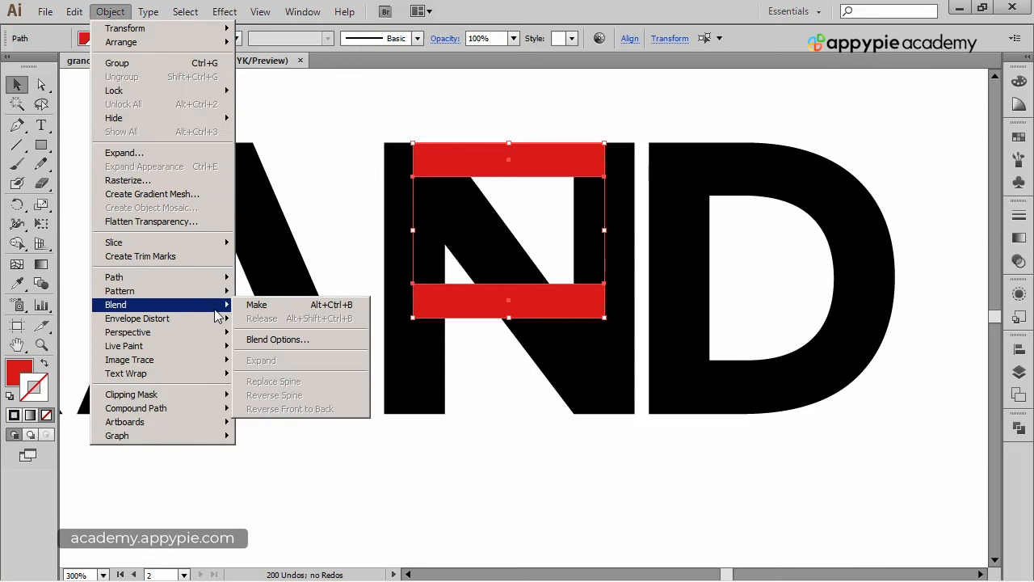
pyautogui.click(273, 308)
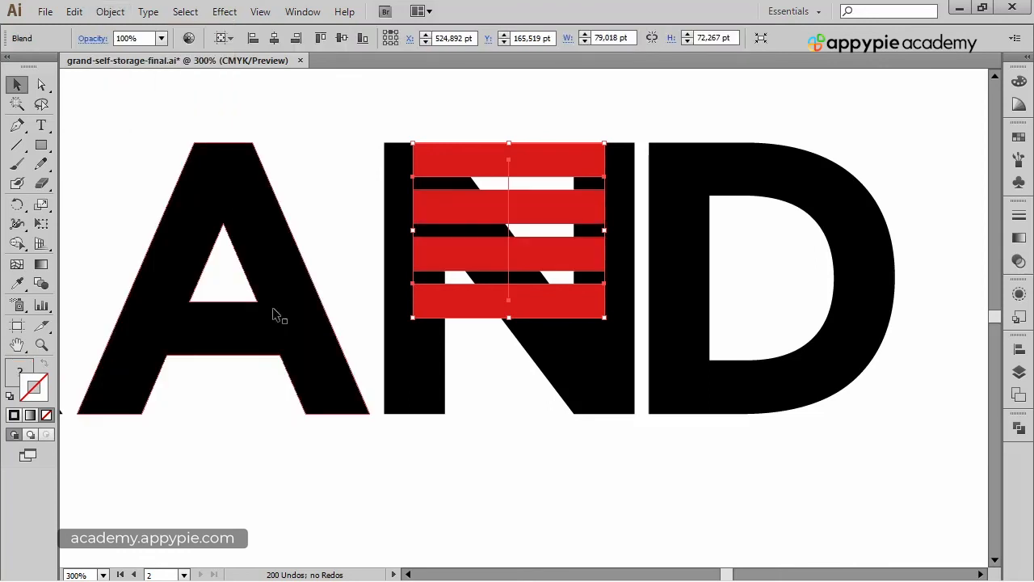
pyautogui.click(622, 91)
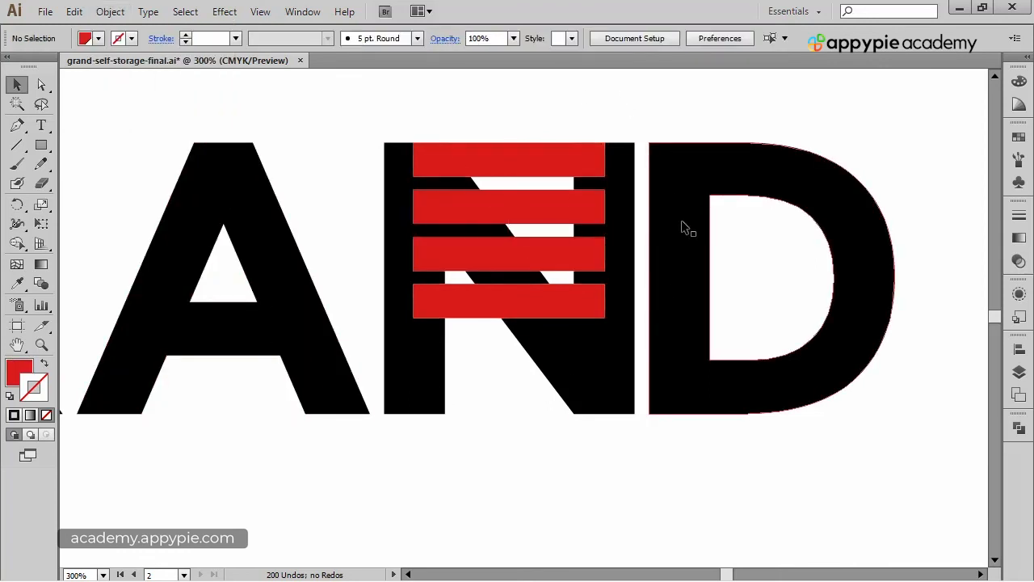